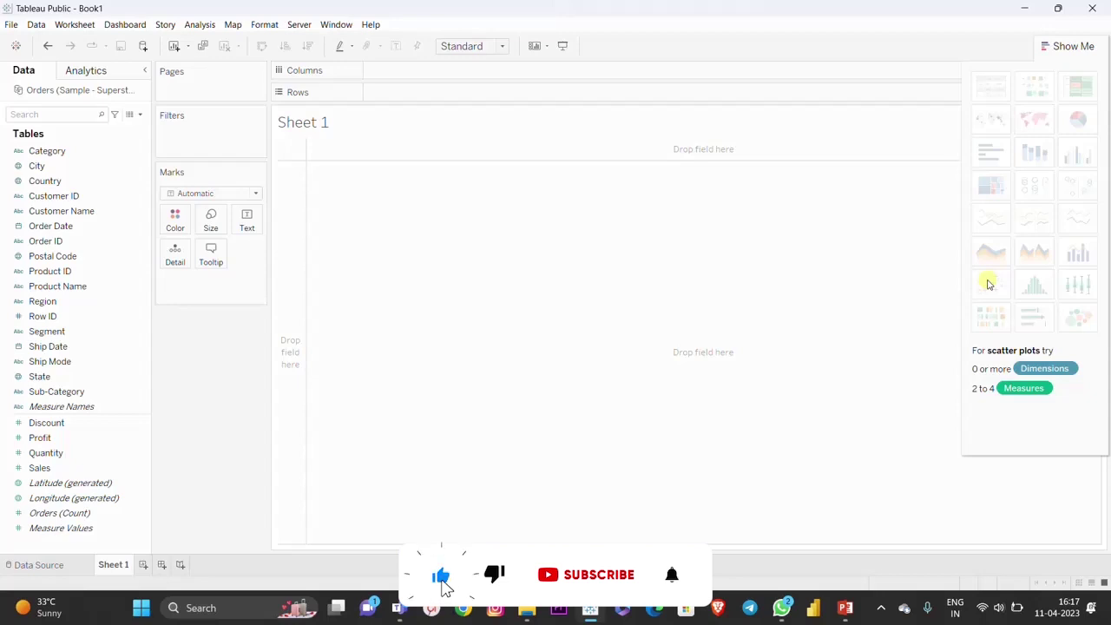
Step: Build a scatter plot with Sales on the columns and Profit on the rows, coloured by Sub-Category
left_click(1058, 46)
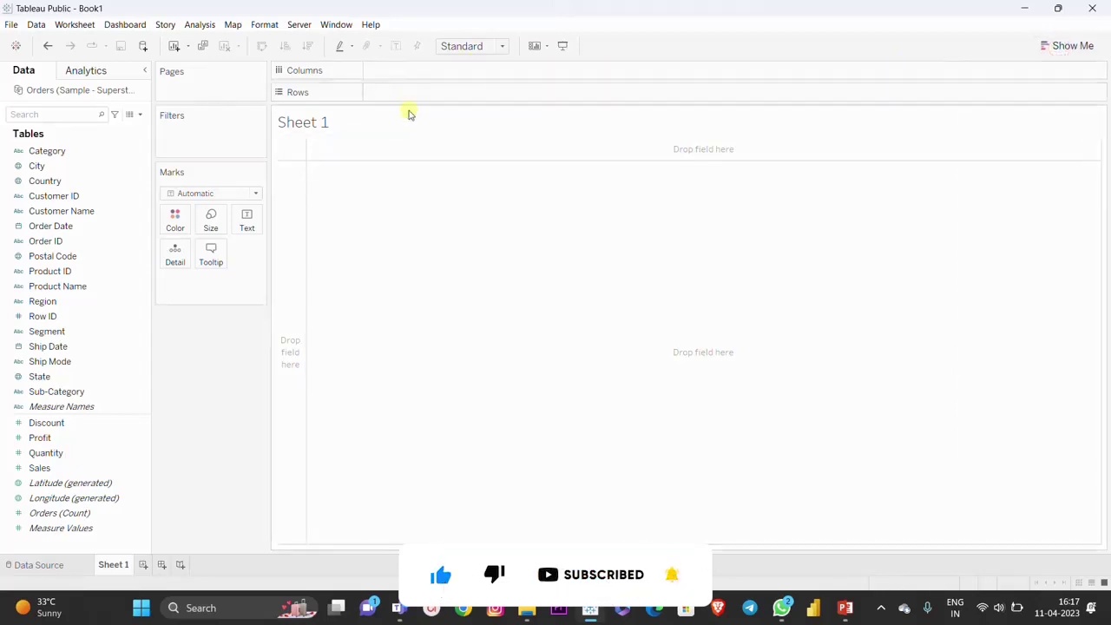
left_click_drag(35, 466, 419, 74)
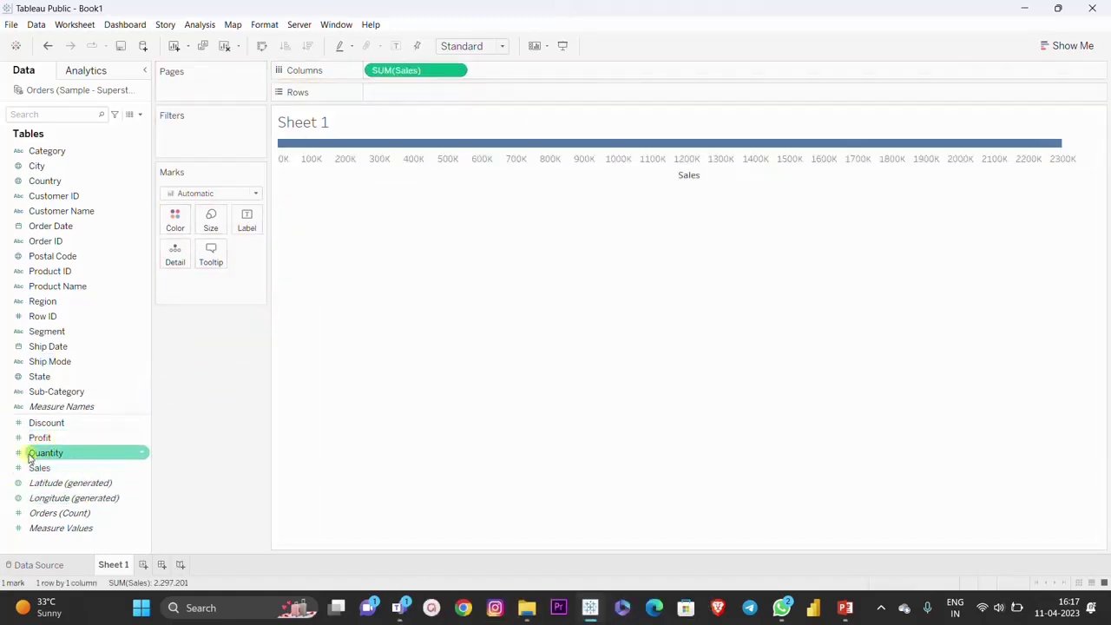
left_click_drag(40, 437, 448, 93)
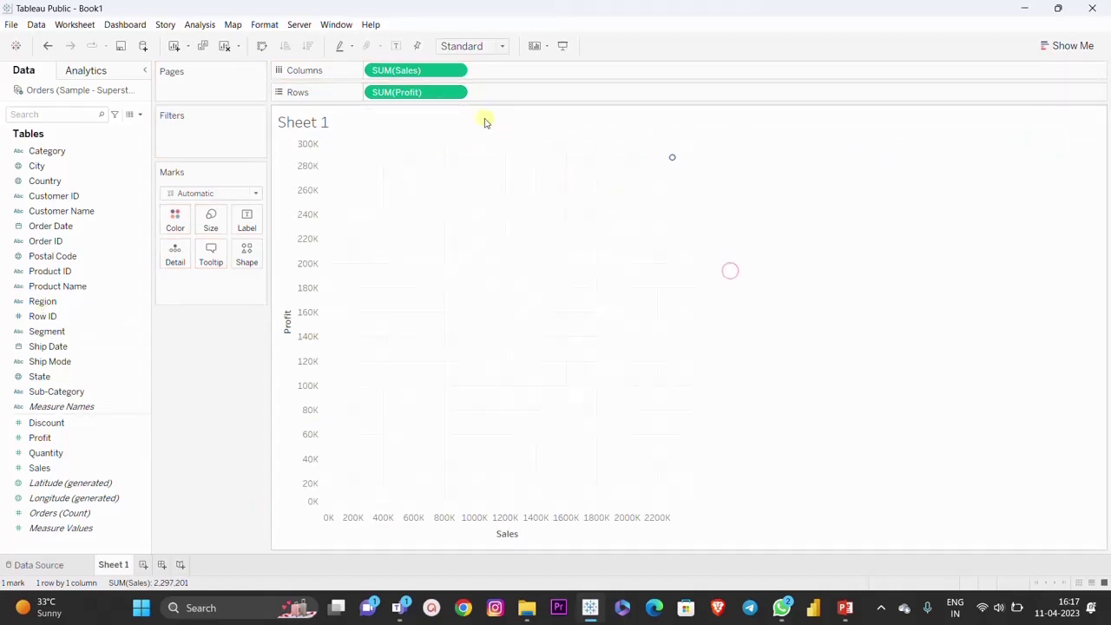
mouse_move(670, 160)
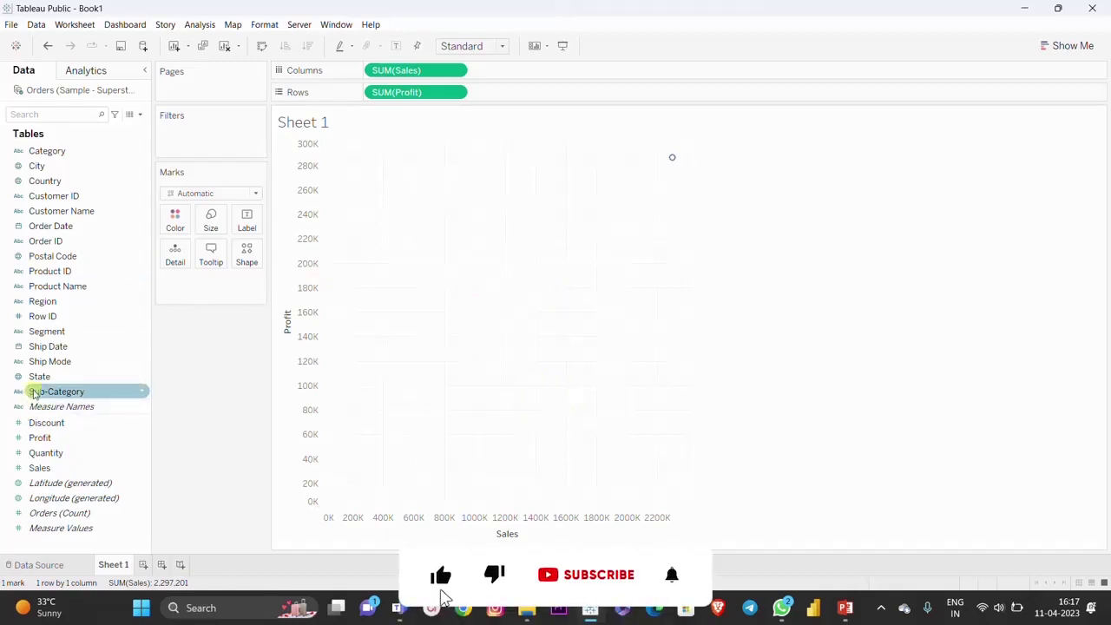
left_click_drag(33, 393, 180, 227)
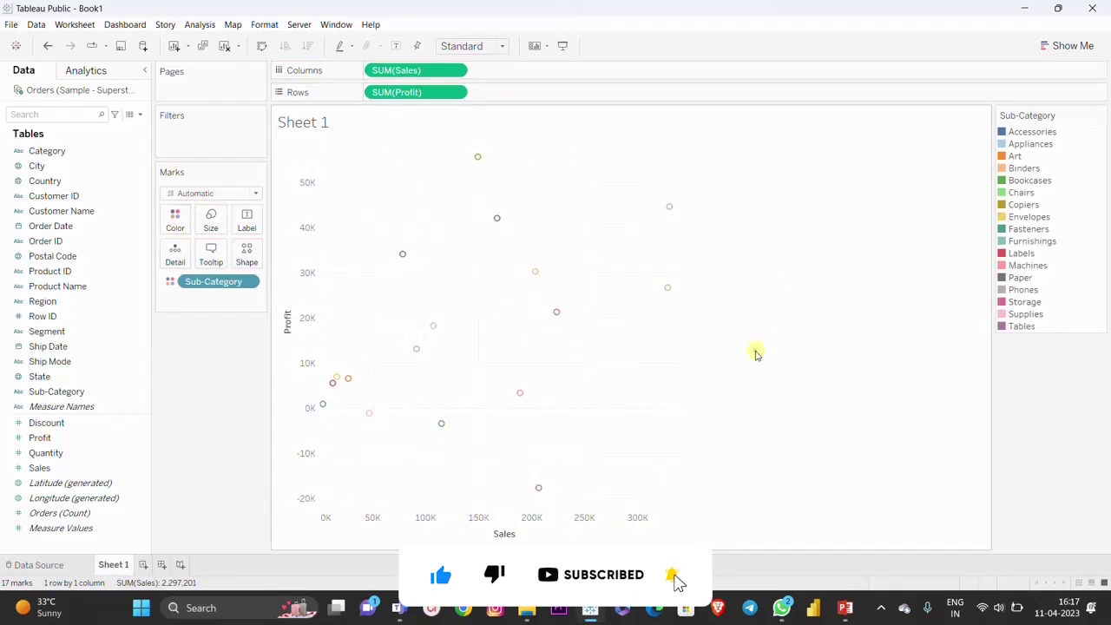
Step: Examine the scatter points' sales and profit, highlighting Art, Bookcases and Copiers from the colour legend and selecting the Copiers point
mouse_move(480, 160)
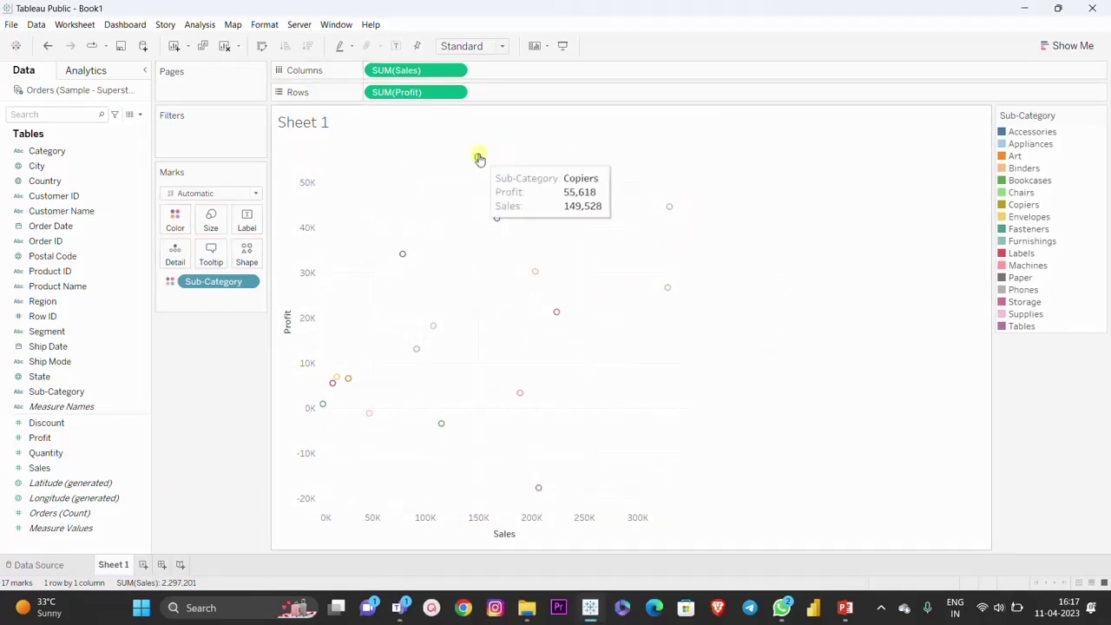
mouse_move(560, 315)
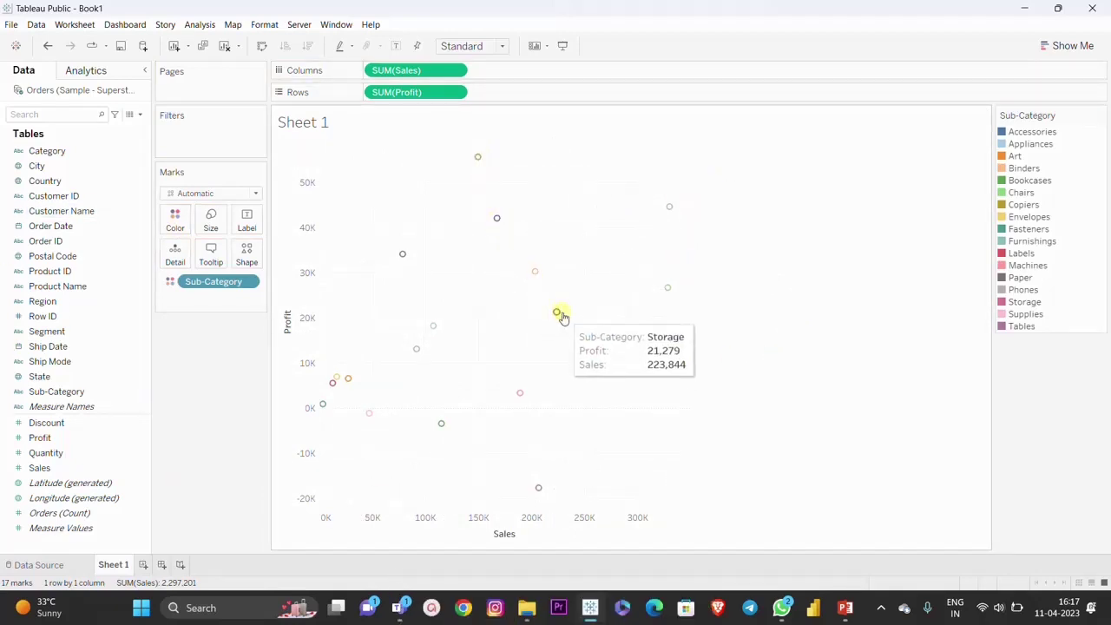
mouse_move(445, 423)
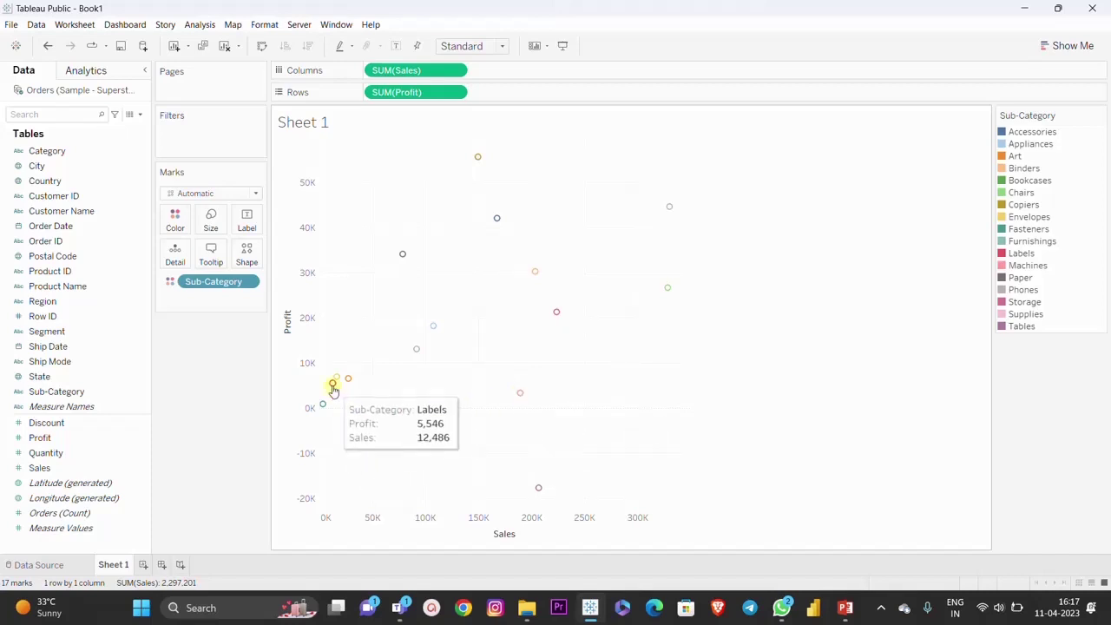
mouse_move(349, 384)
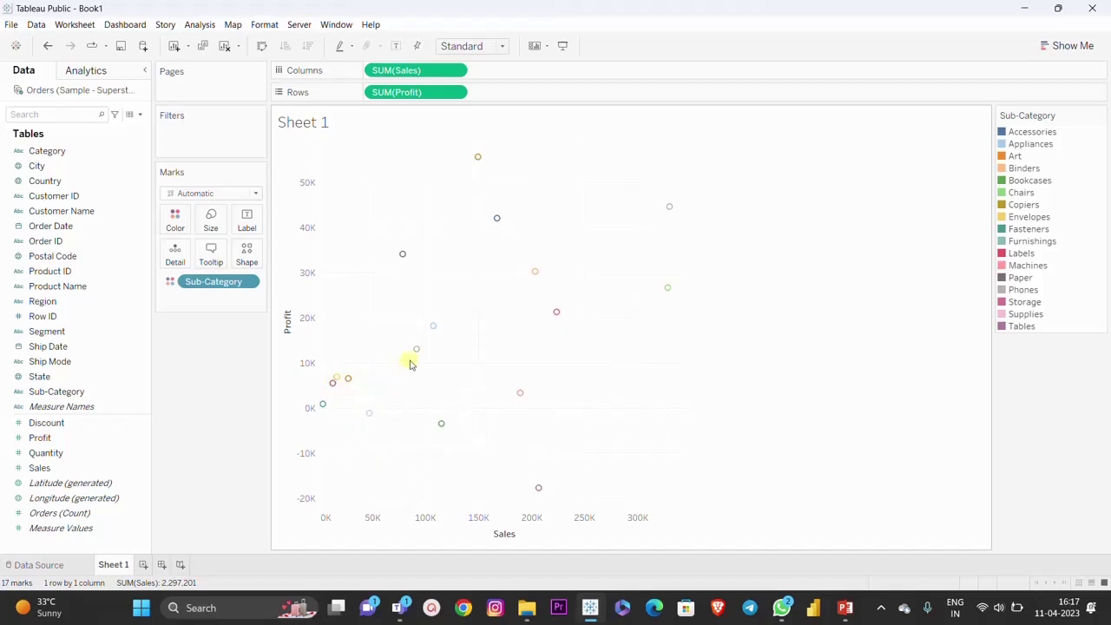
mouse_move(434, 327)
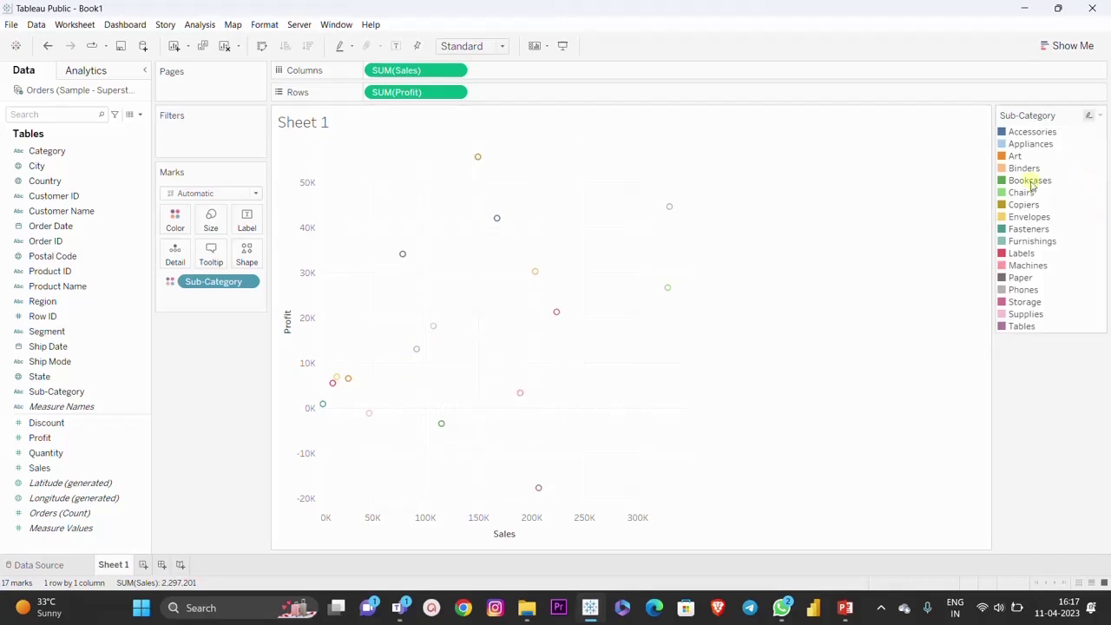
left_click(1015, 157)
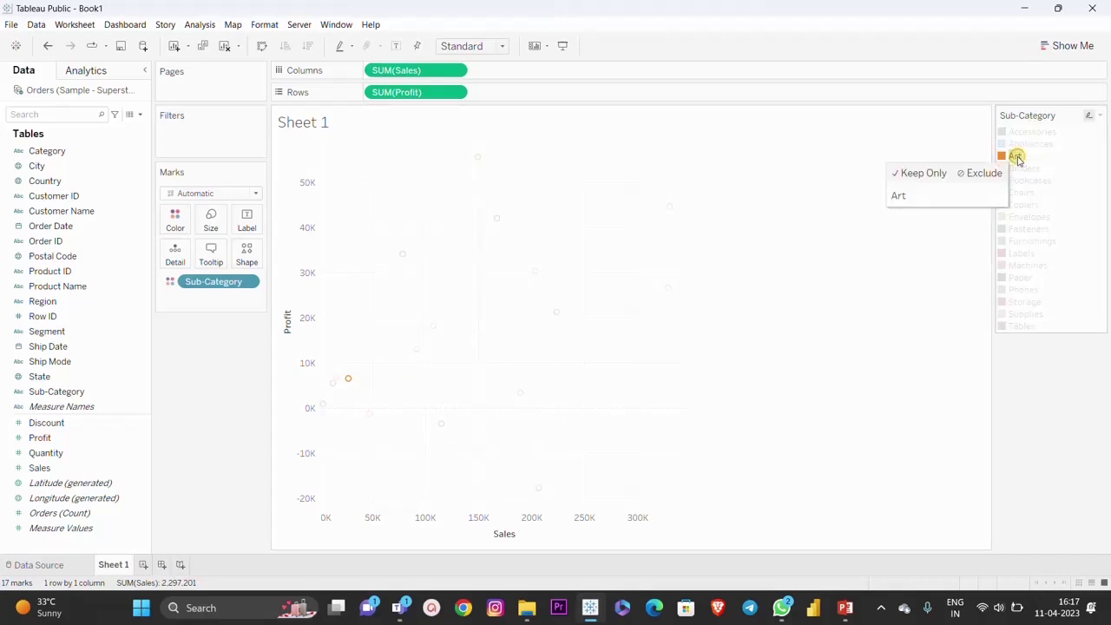
left_click(1028, 180)
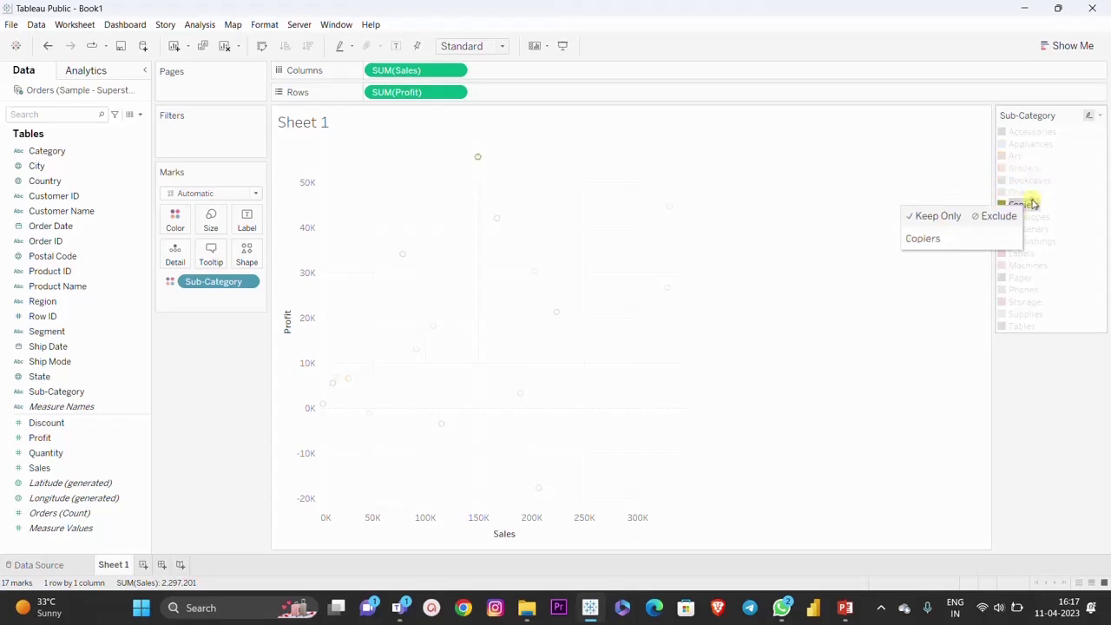
left_click(1025, 383)
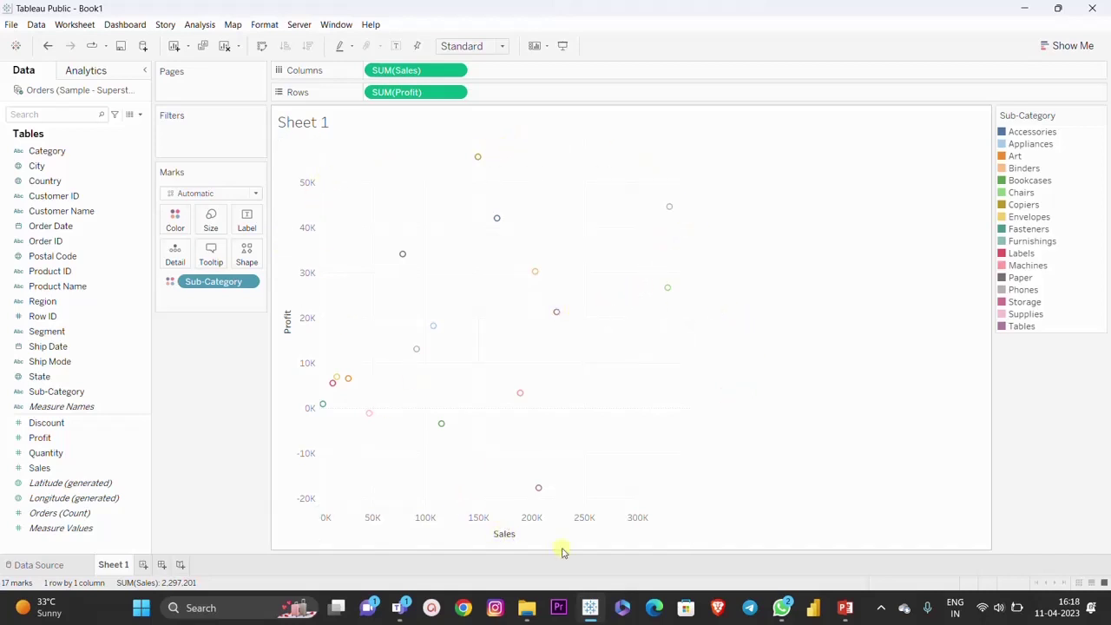
left_click(478, 157)
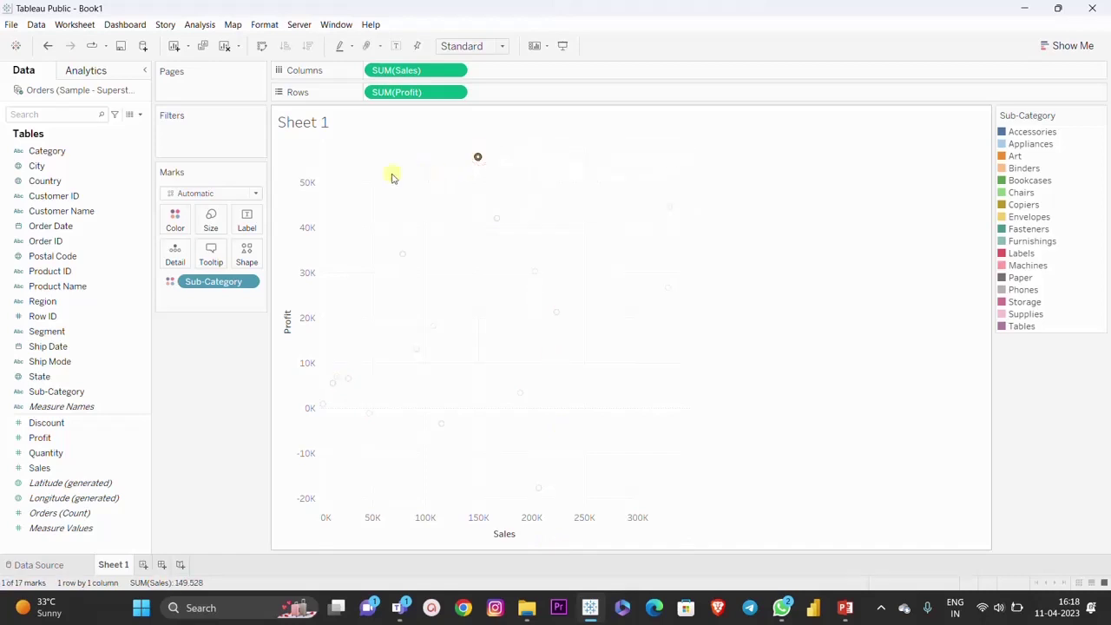
left_click(478, 157)
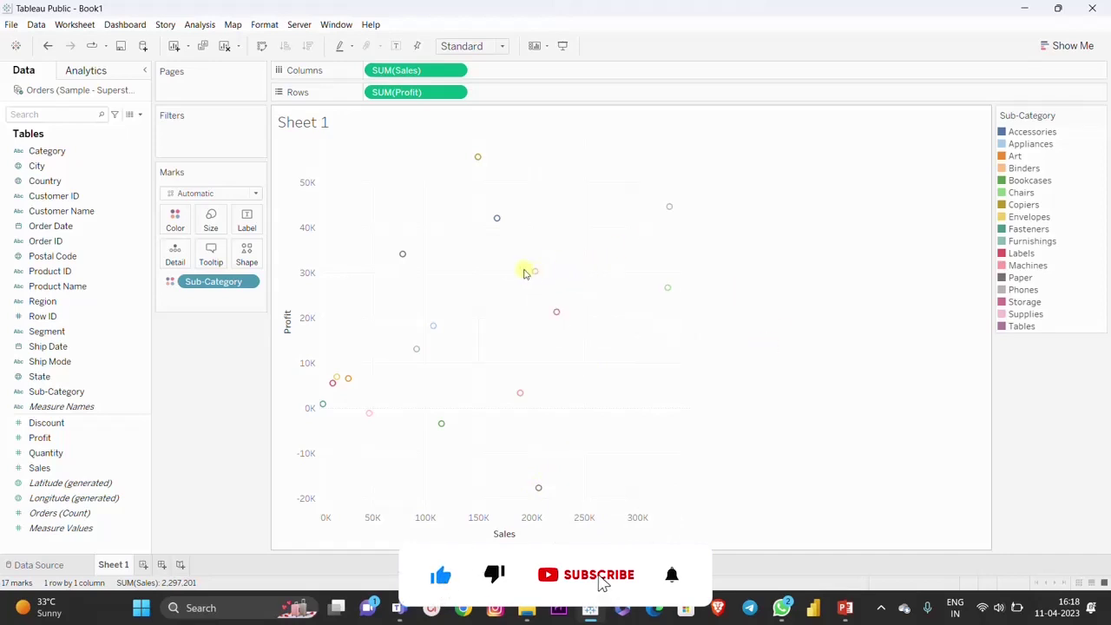
mouse_move(676, 212)
Step: Try labelling the scatter points with Sub-Category, and undo the labelling
left_click(30, 389)
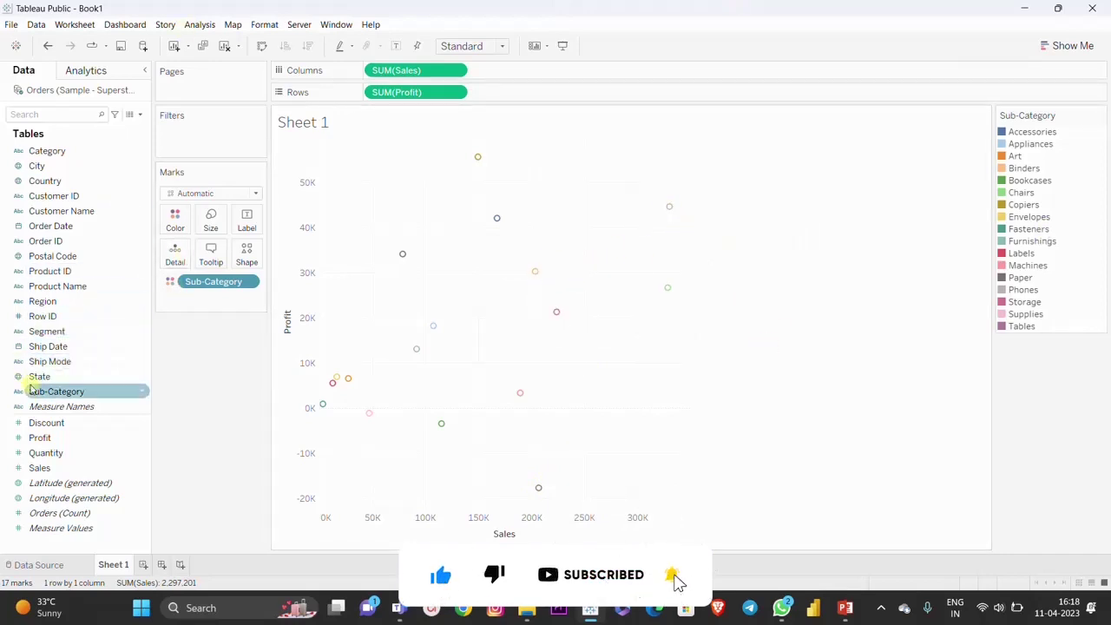
left_click_drag(33, 395, 250, 228)
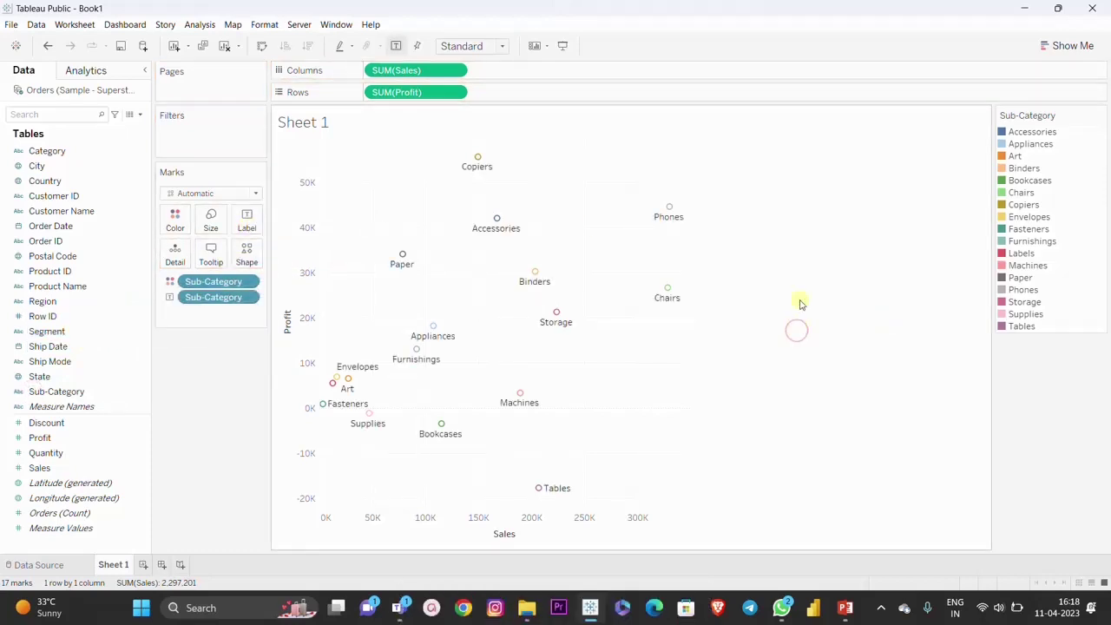
mouse_move(434, 337)
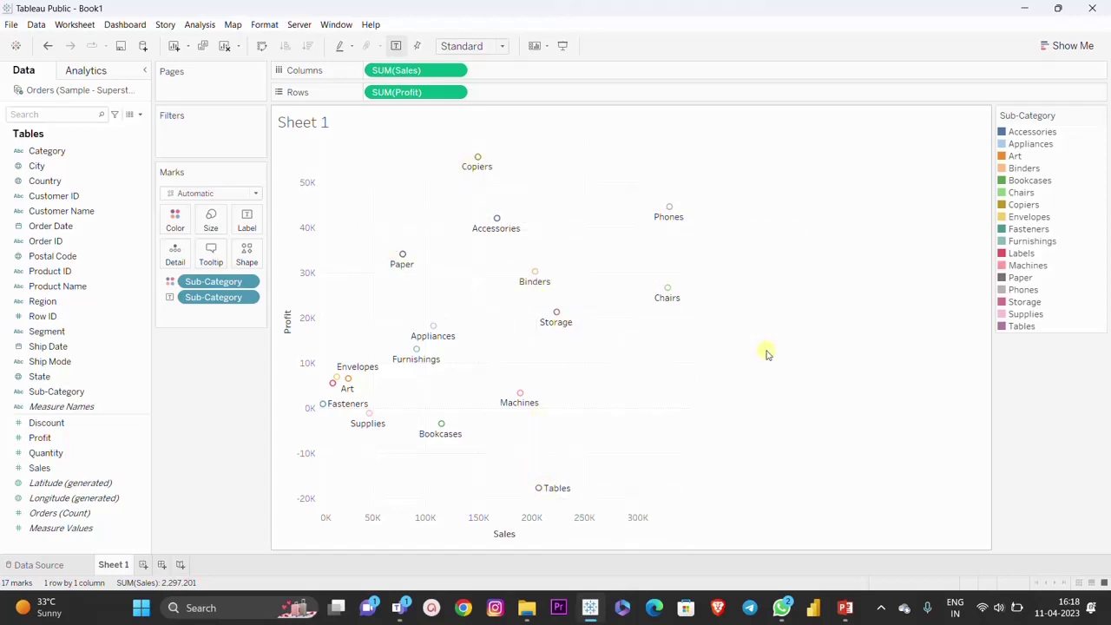
key("ctrl+z")
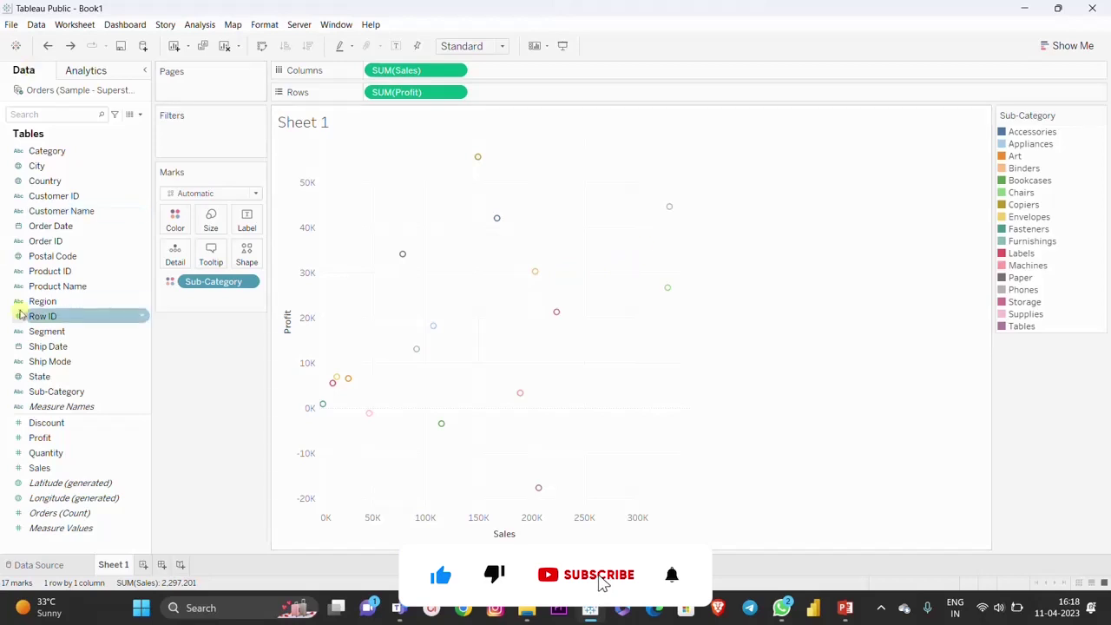
Step: Size the scatter points by Sub-Category and inspect the Phones and Accessories points
left_click_drag(35, 392, 211, 223)
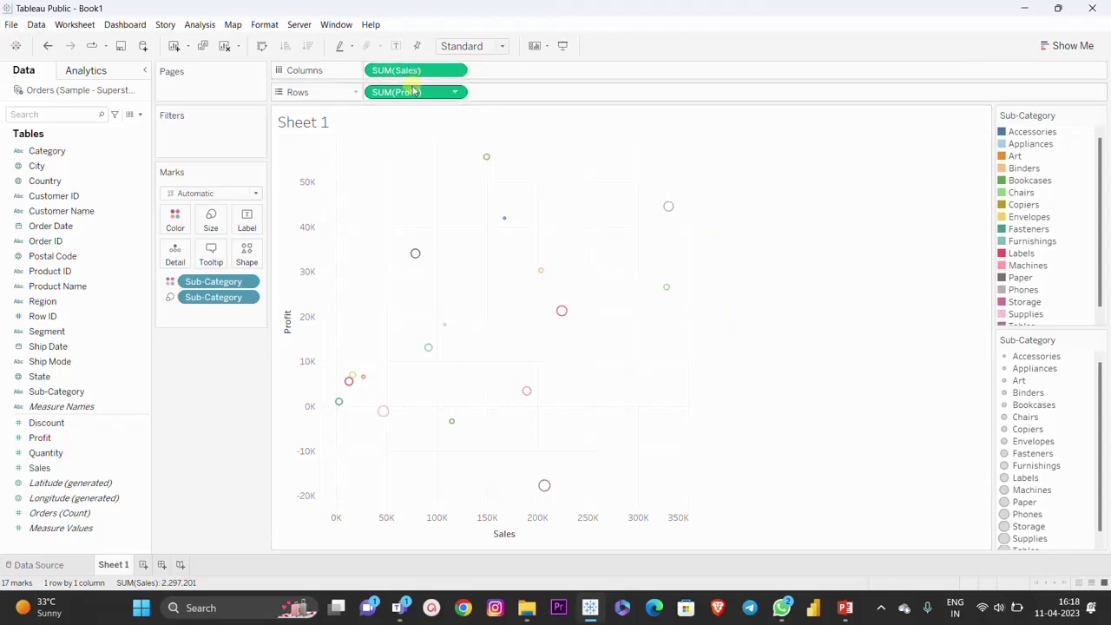
mouse_move(670, 213)
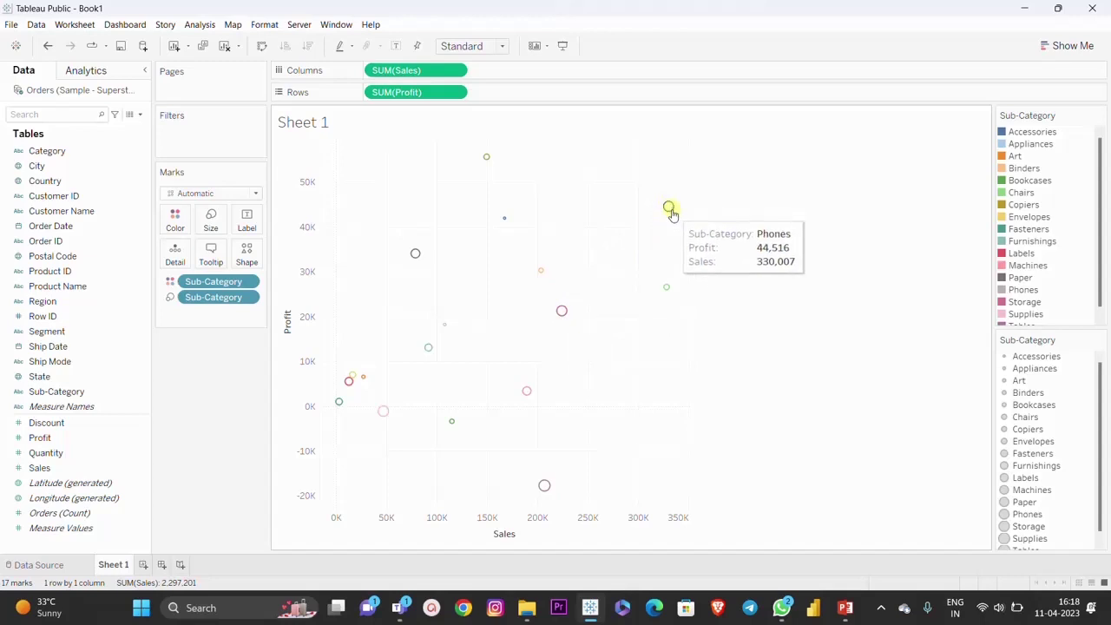
mouse_move(508, 220)
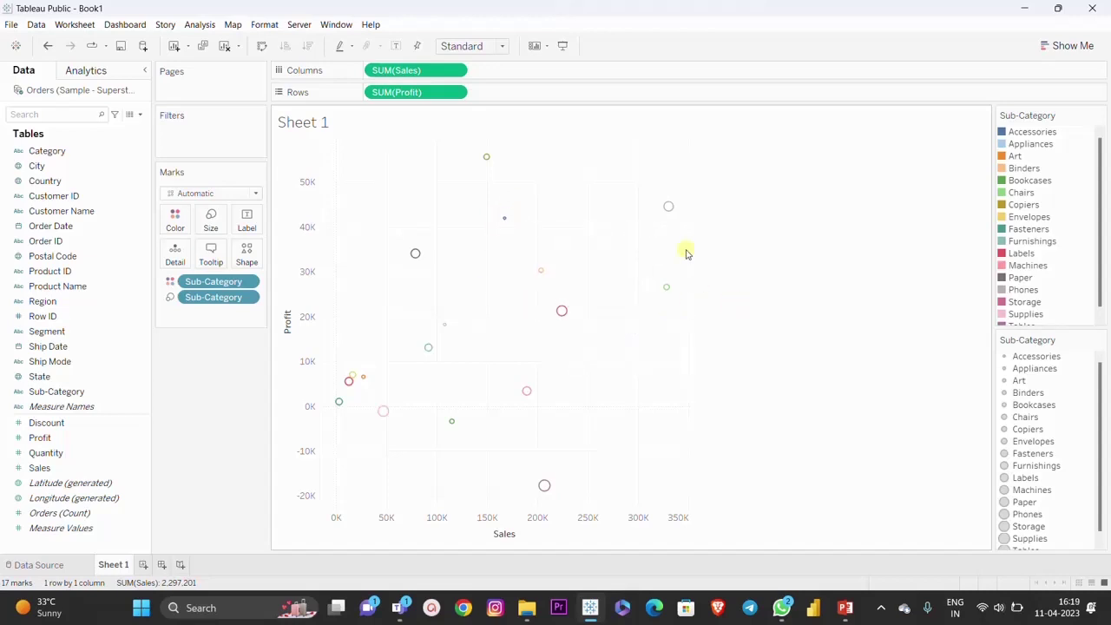
left_click(503, 219)
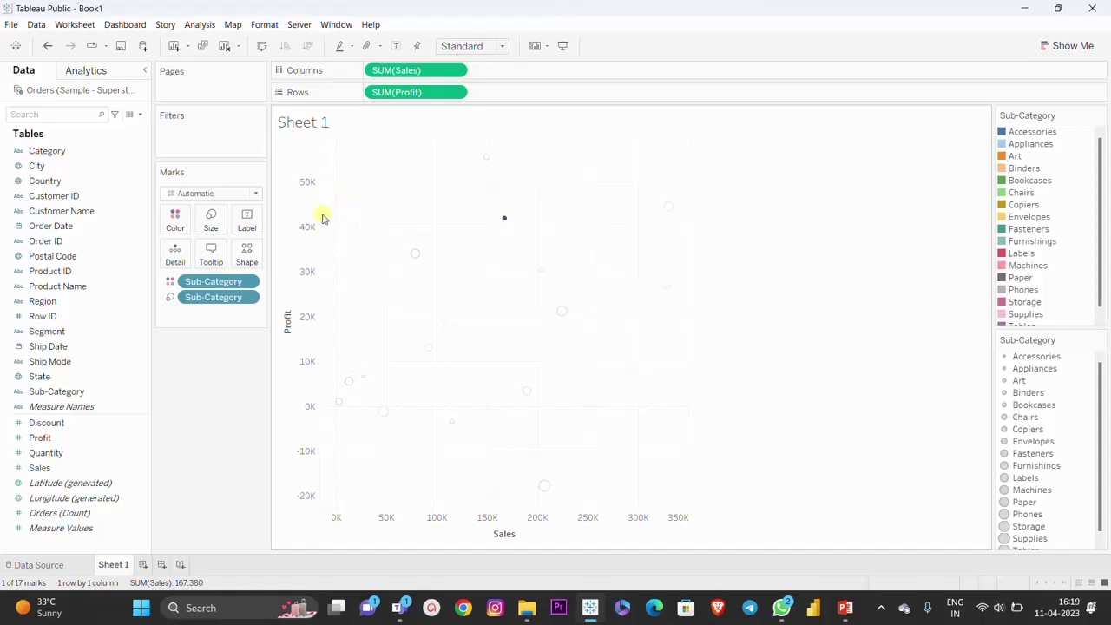
left_click(505, 221)
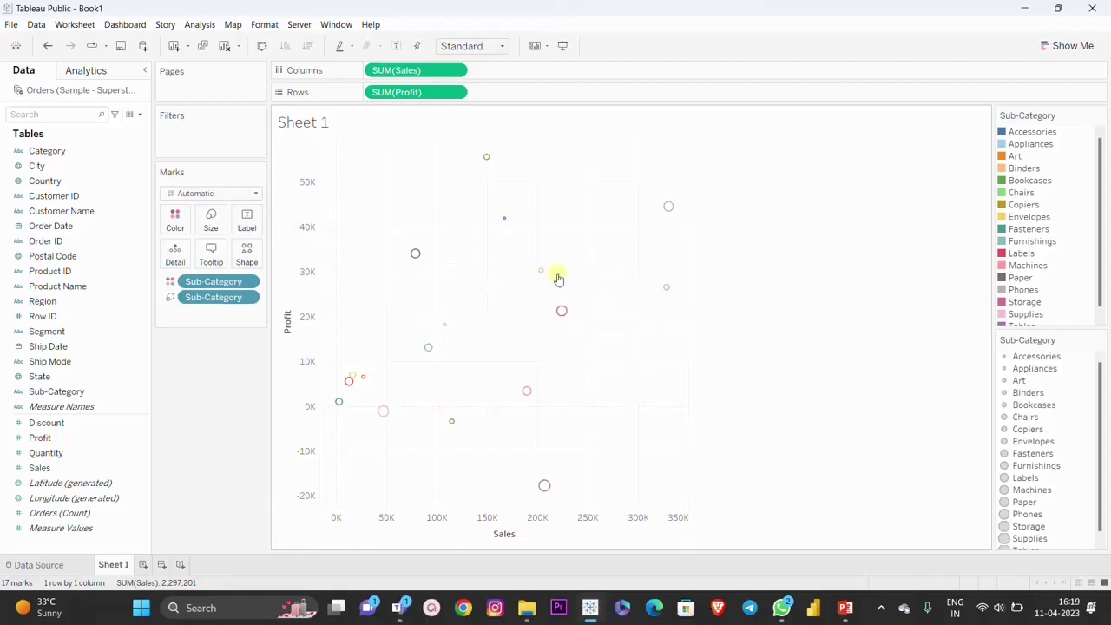
Step: Show drop lines in the scatter plot from the Accessories point and clear the selection
left_click(505, 220)
right_click(504, 220)
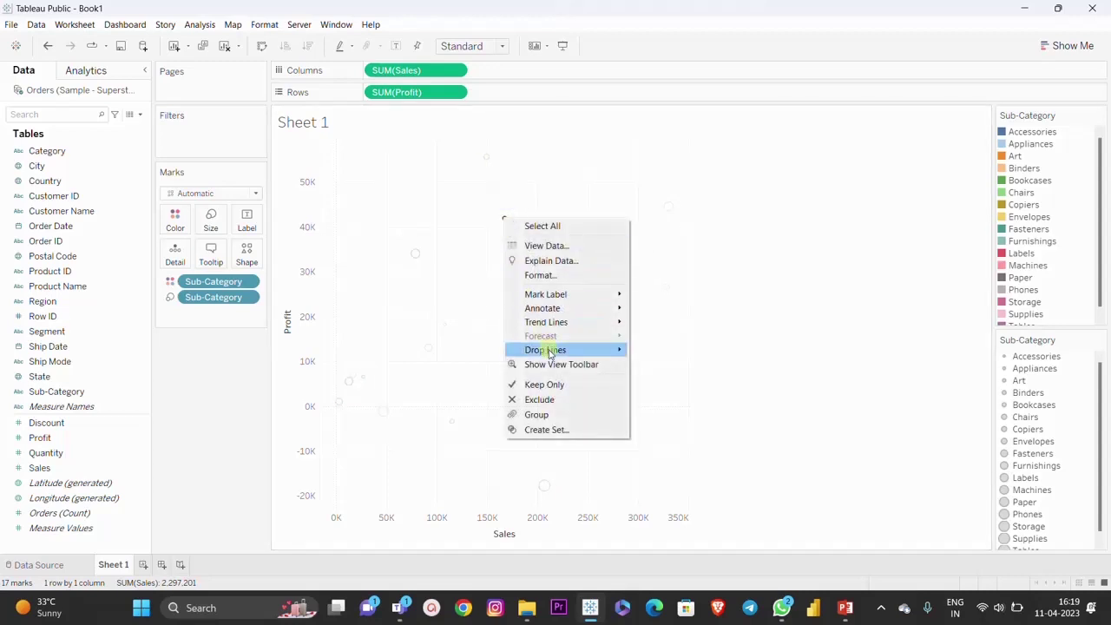
mouse_move(552, 349)
left_click(685, 352)
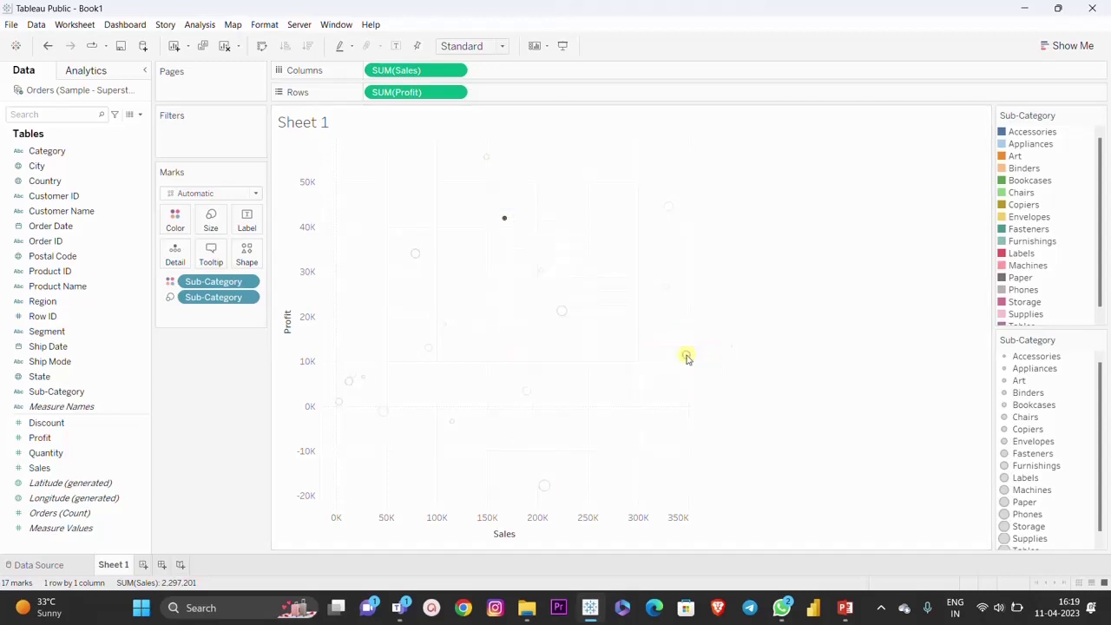
left_click(779, 343)
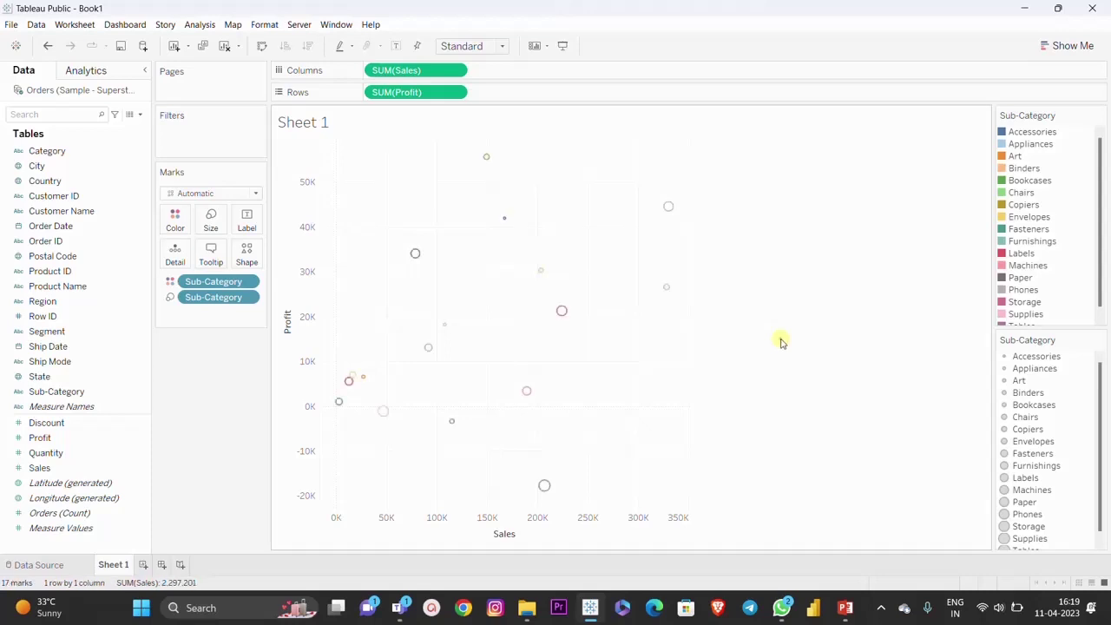
Step: Set the drop line labels to Automatic from the Paper point
left_click(415, 252)
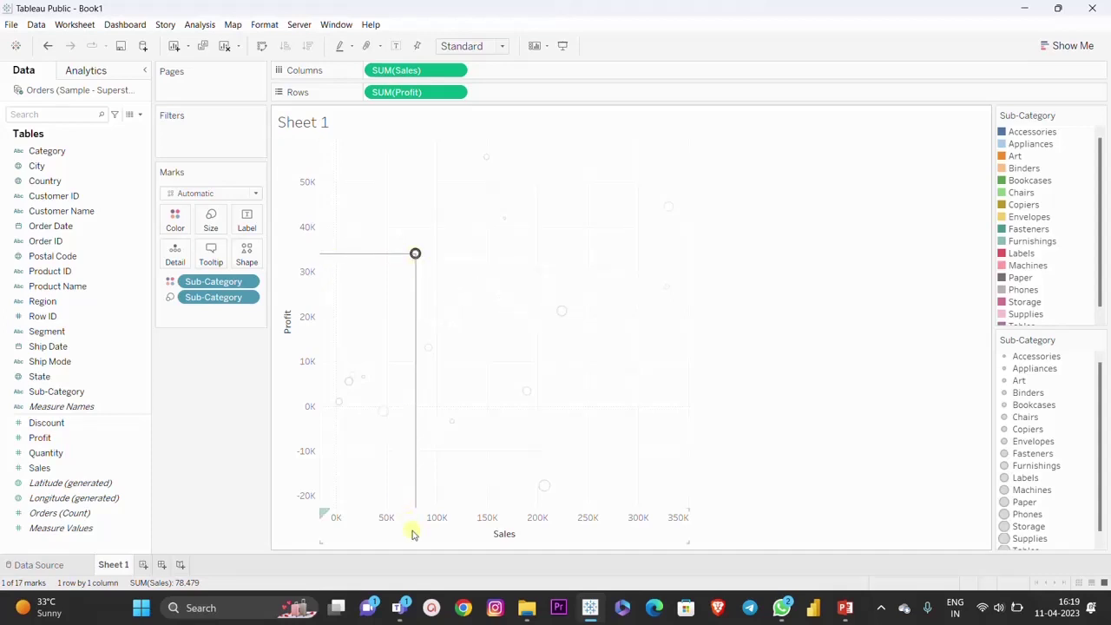
right_click(414, 256)
mouse_move(455, 386)
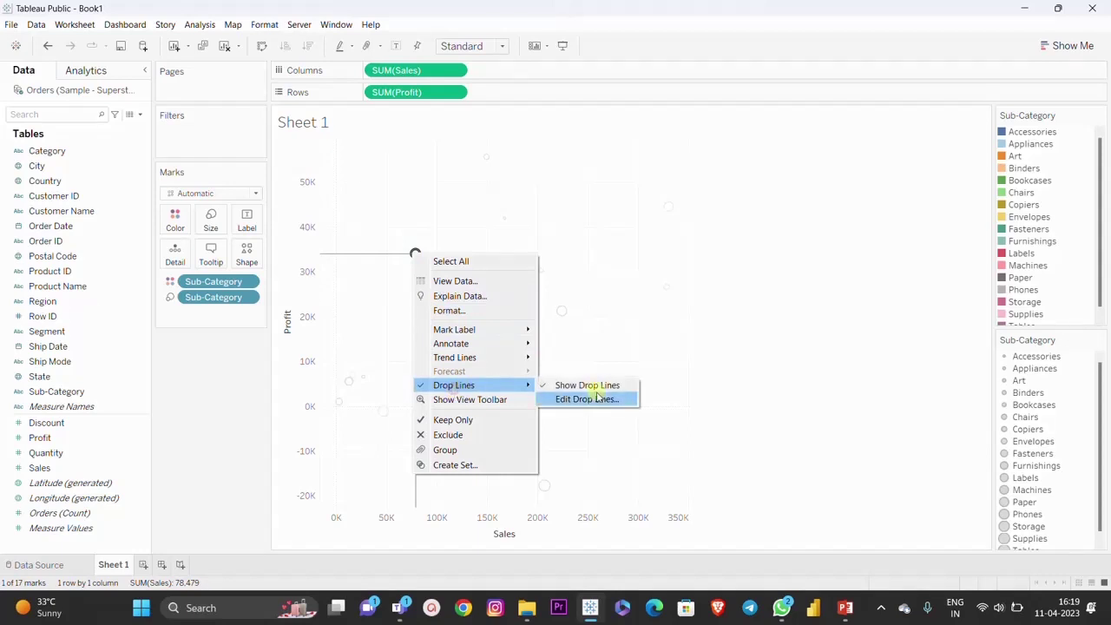
left_click(593, 403)
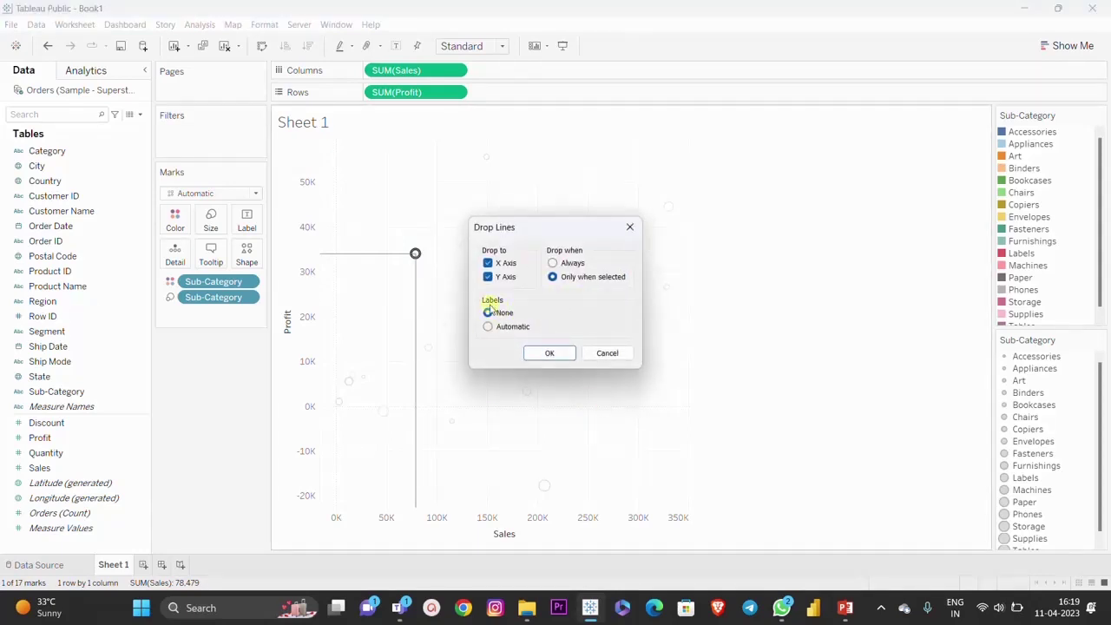
left_click(504, 327)
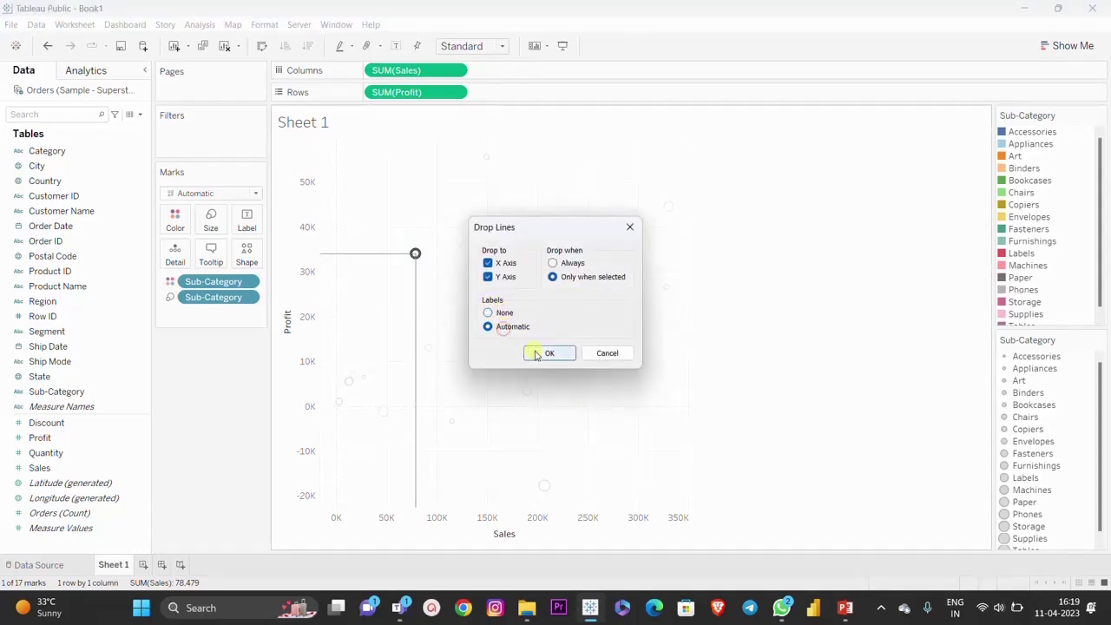
left_click(540, 352)
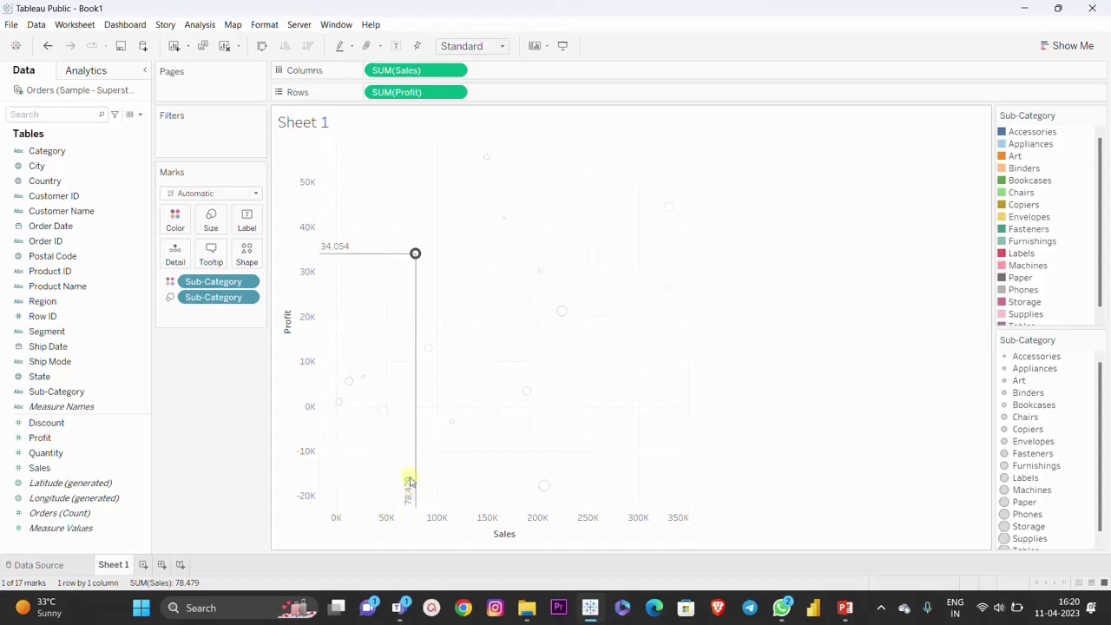
Step: Check the labelled drop lines of the Art, Fasteners and Bookcases points in turn
left_click(364, 381)
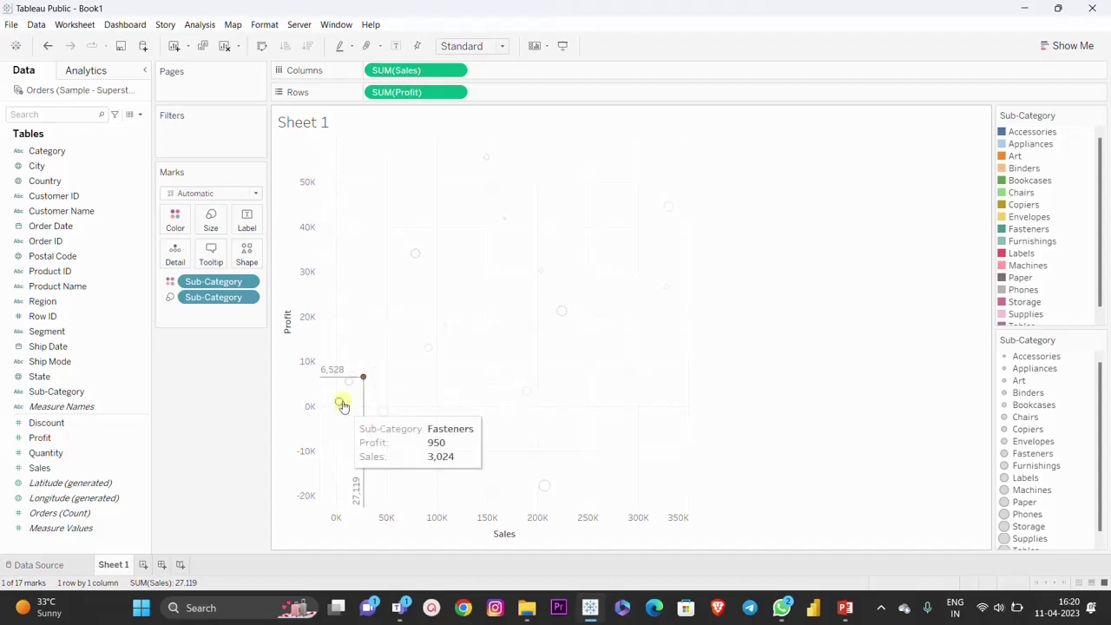
left_click(341, 403)
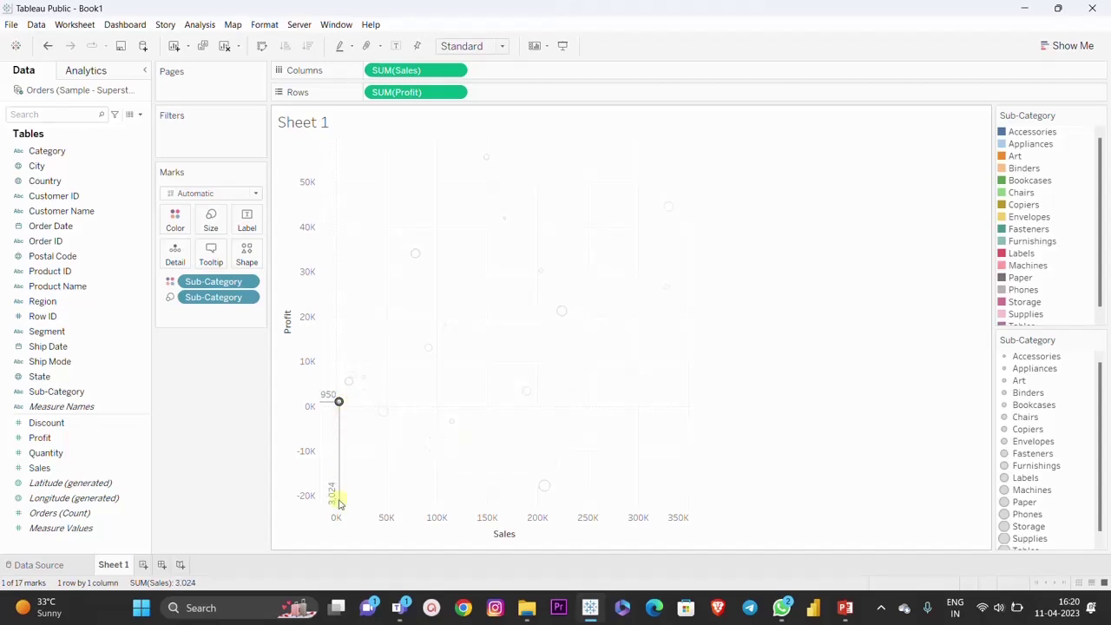
left_click(452, 426)
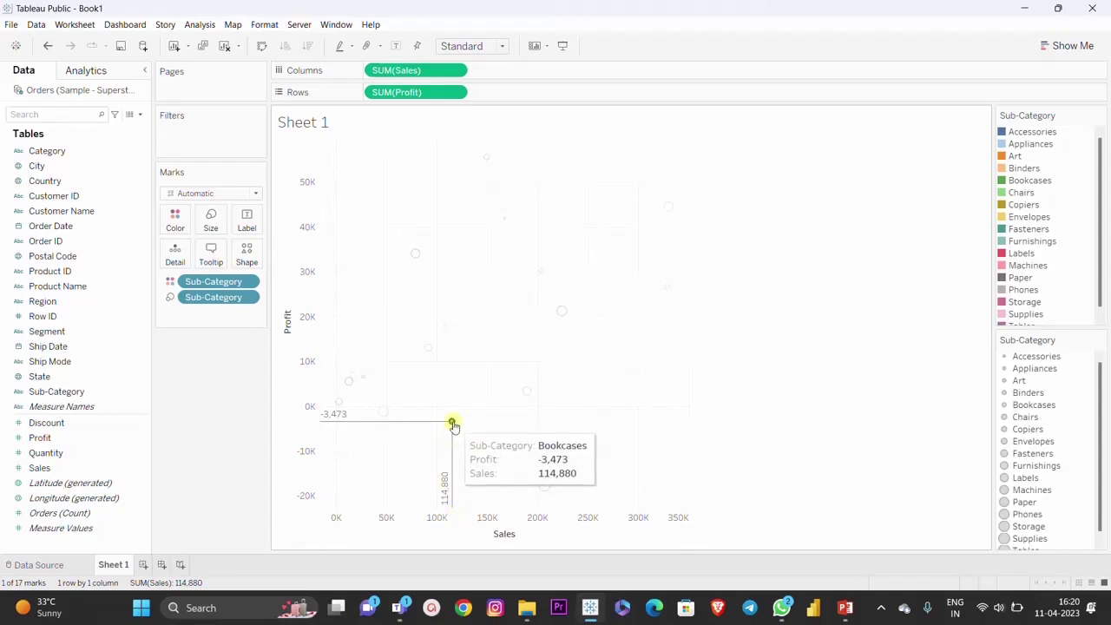
Step: Check the labelled drop lines of the Machines and Storage points and of the point near 200K sales and 30K profit
mouse_move(453, 425)
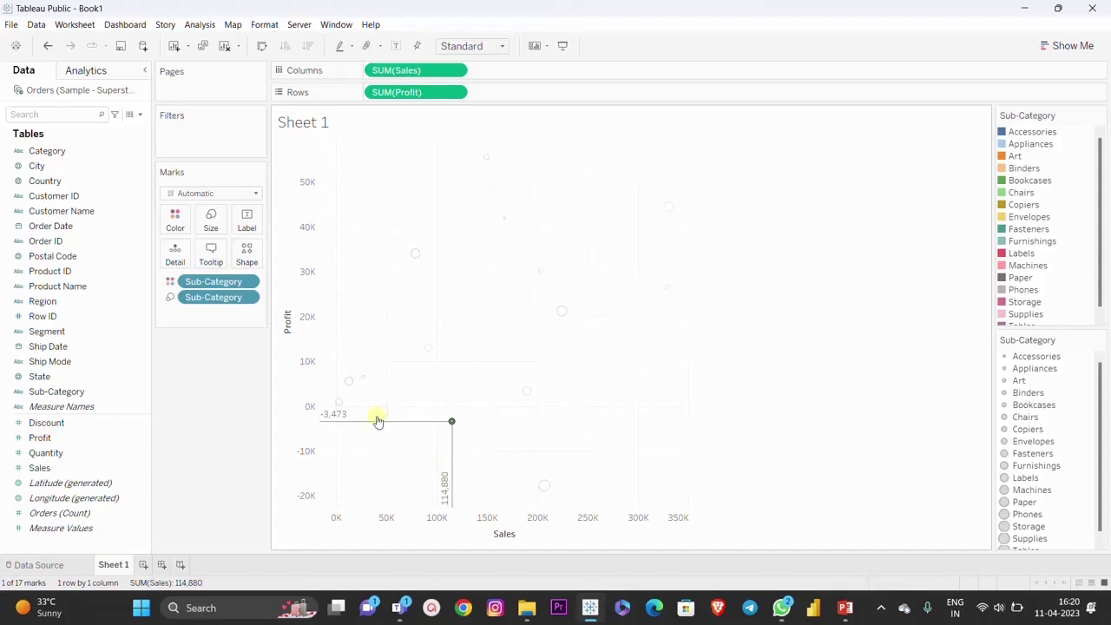
left_click(517, 439)
left_click(527, 393)
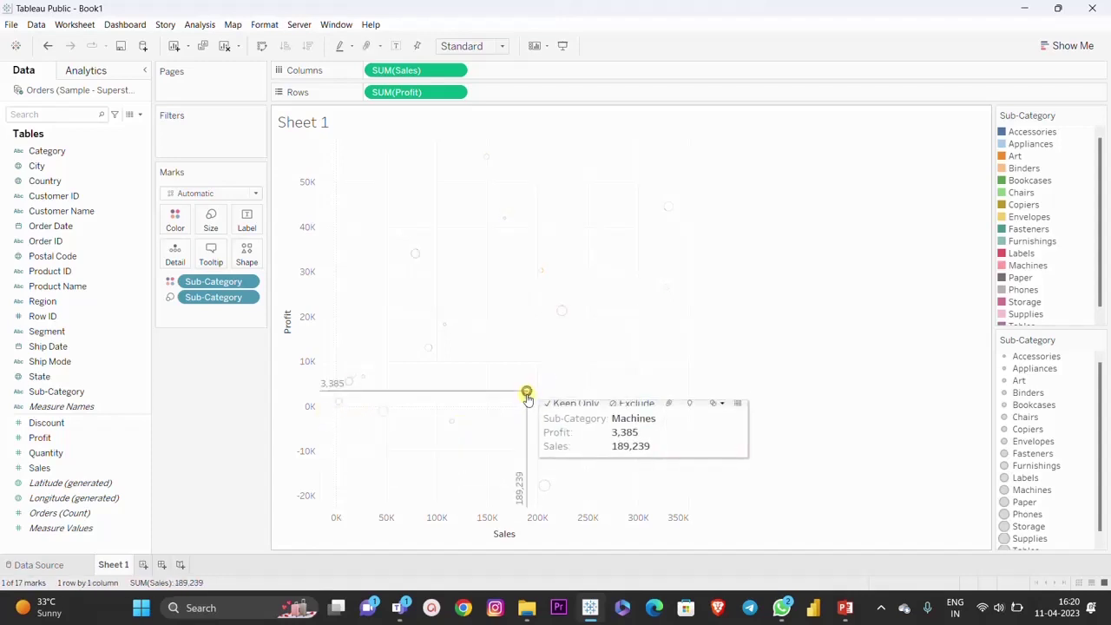
left_click(563, 312)
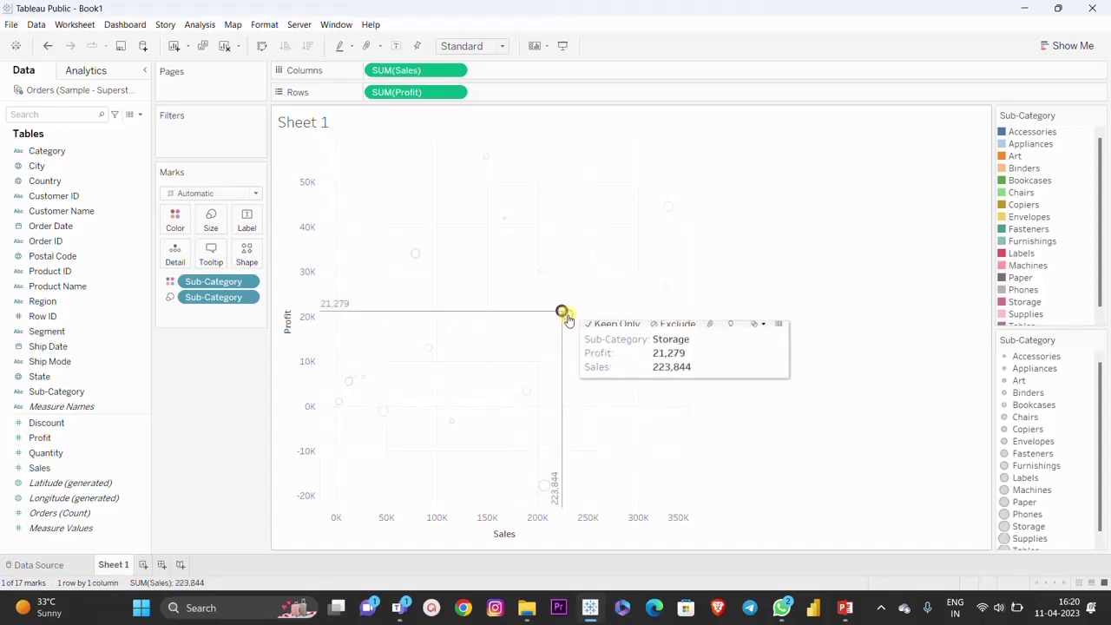
left_click(543, 272)
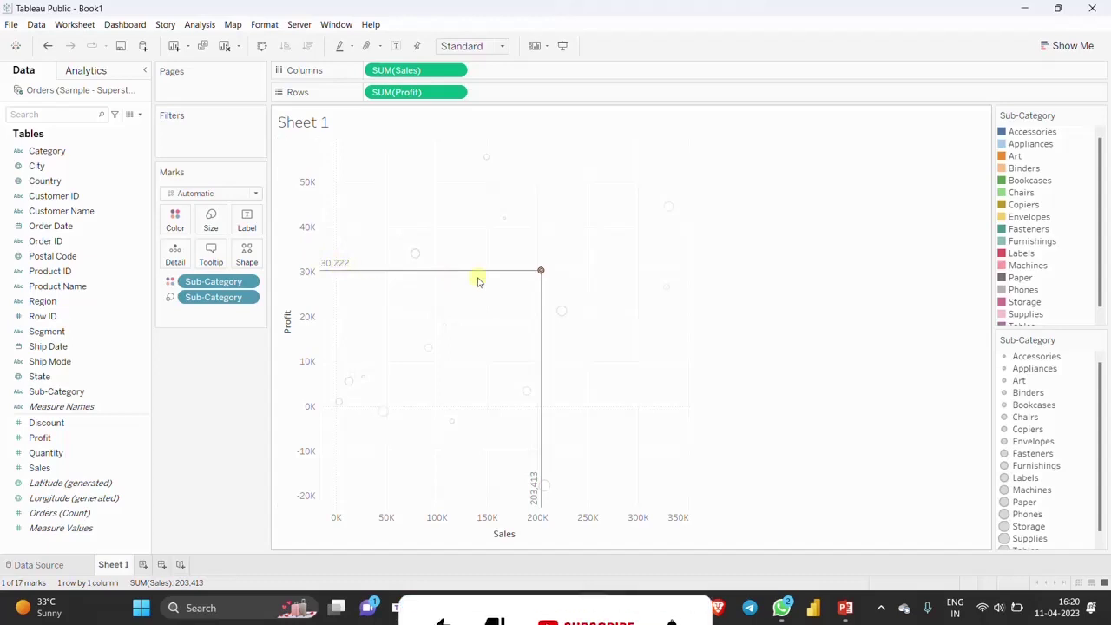
Step: Turn off the Y Axis drop line from the point near 200K sales and 30K profit, and clear the selection
mouse_move(540, 271)
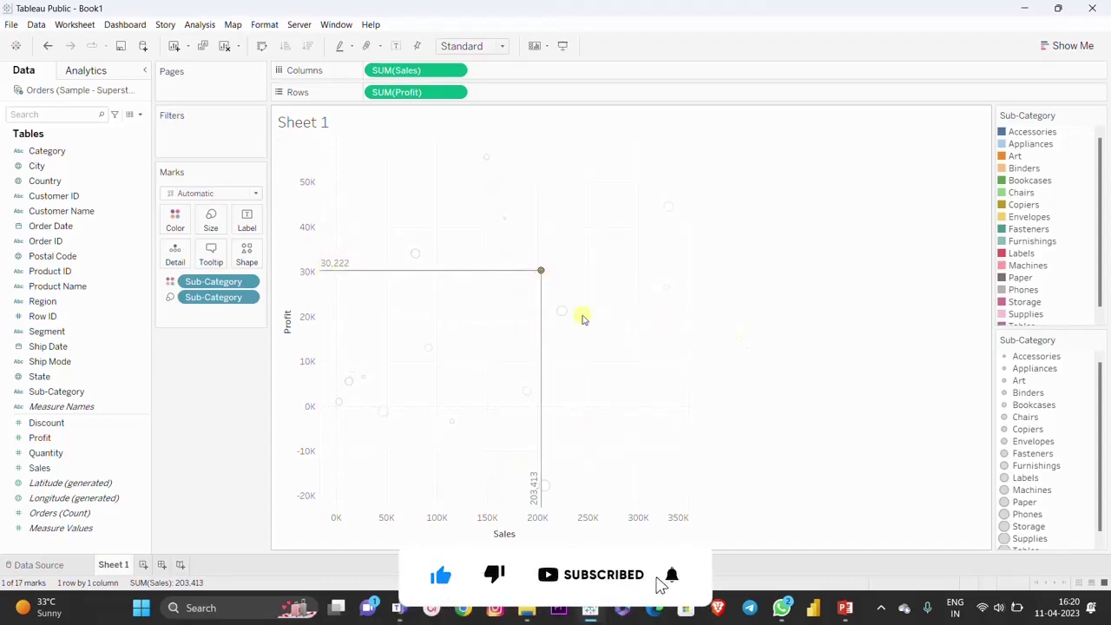
right_click(540, 270)
mouse_move(592, 401)
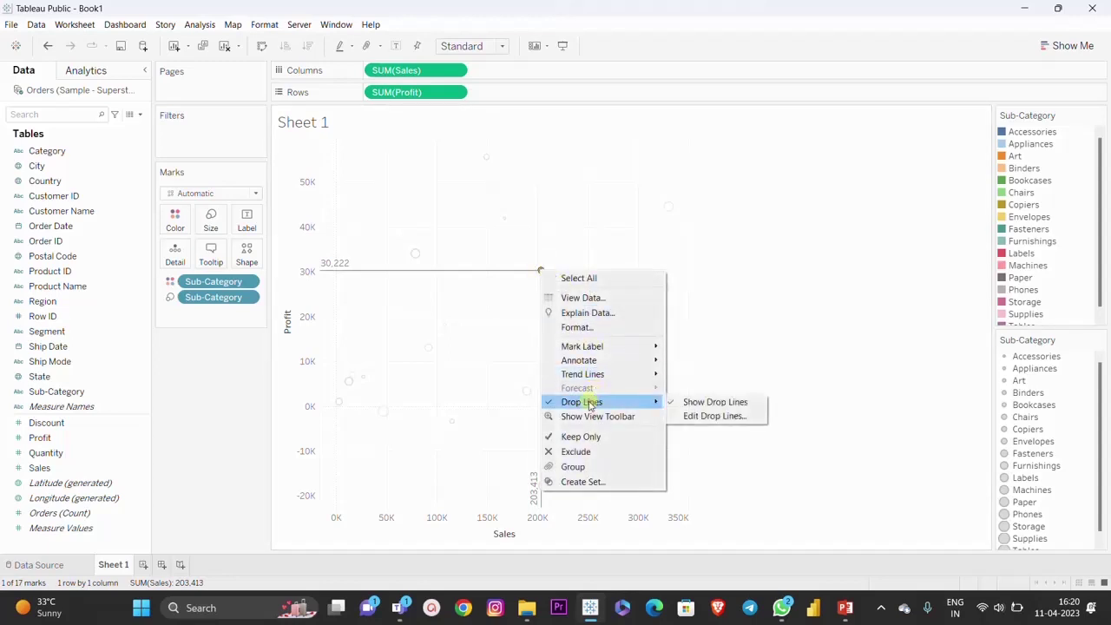
left_click(735, 414)
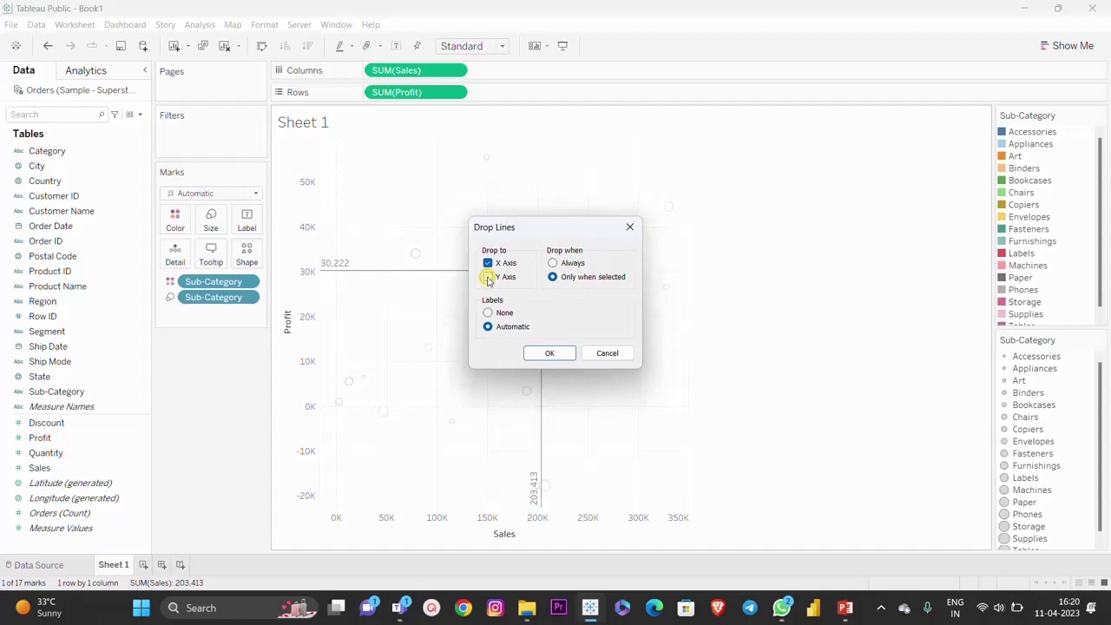
left_click(557, 352)
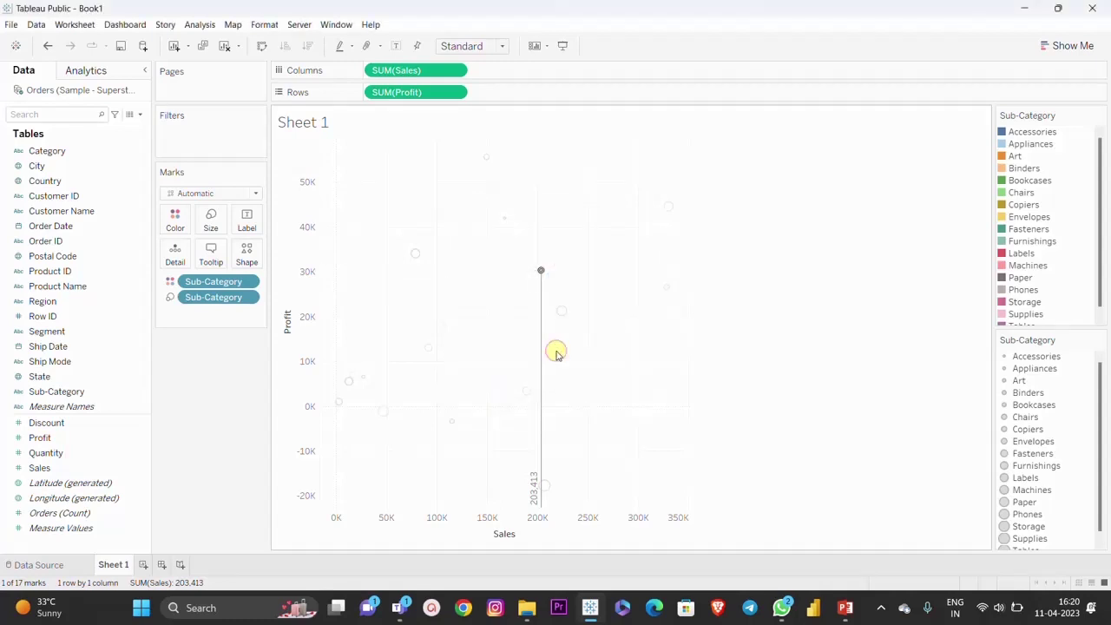
left_click(552, 425)
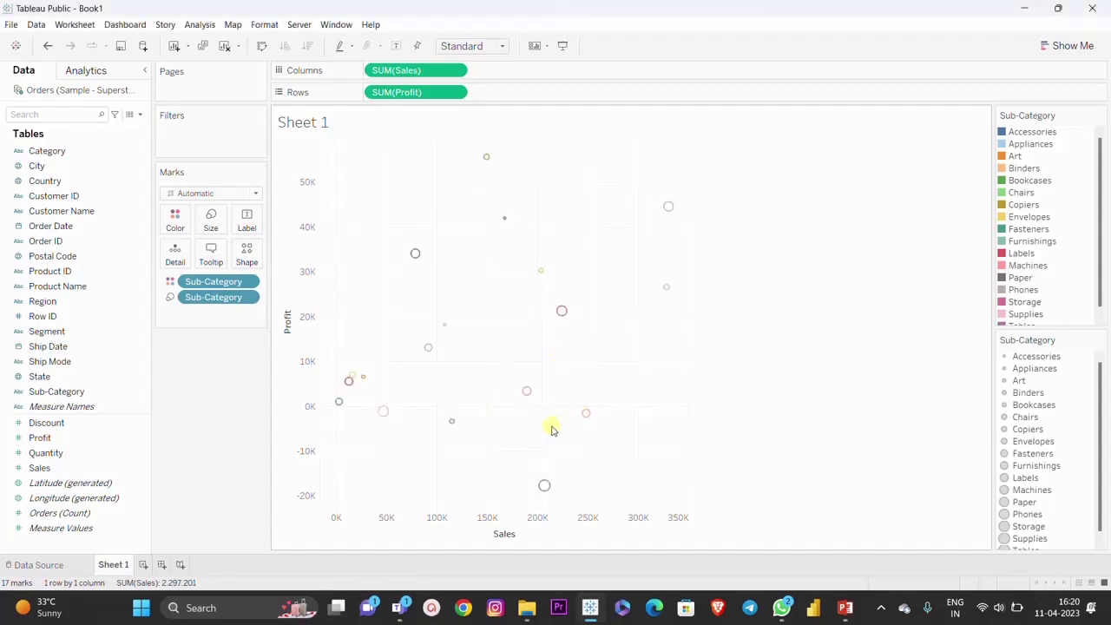
Step: Make the drop lines run only to the Y Axis, with X Axis turned off, from the highest-profit point
left_click(485, 161)
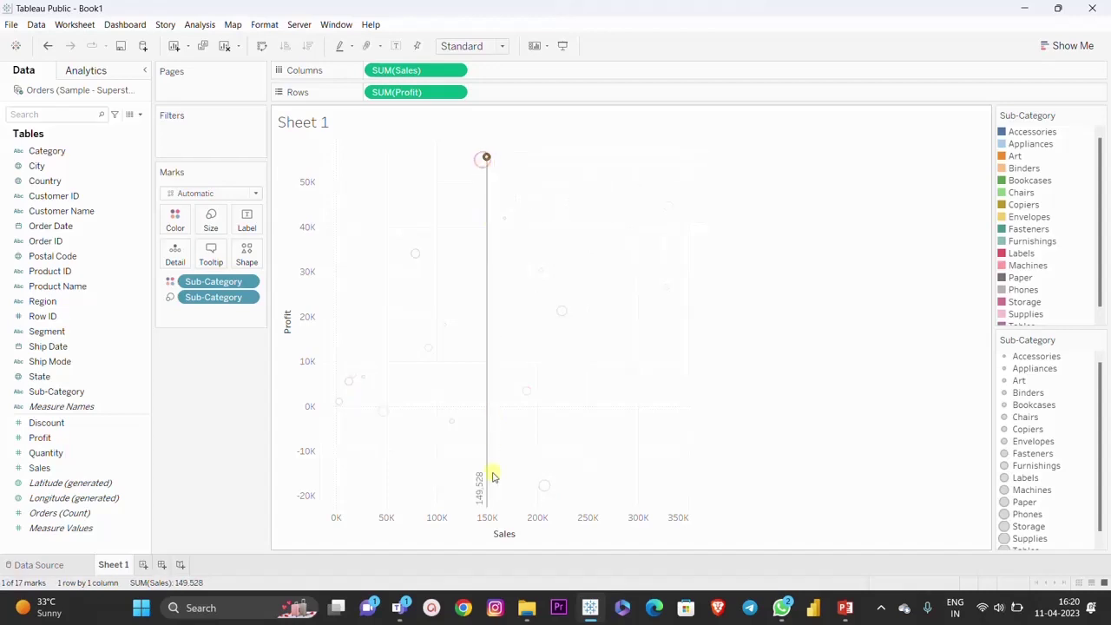
right_click(486, 163)
mouse_move(536, 291)
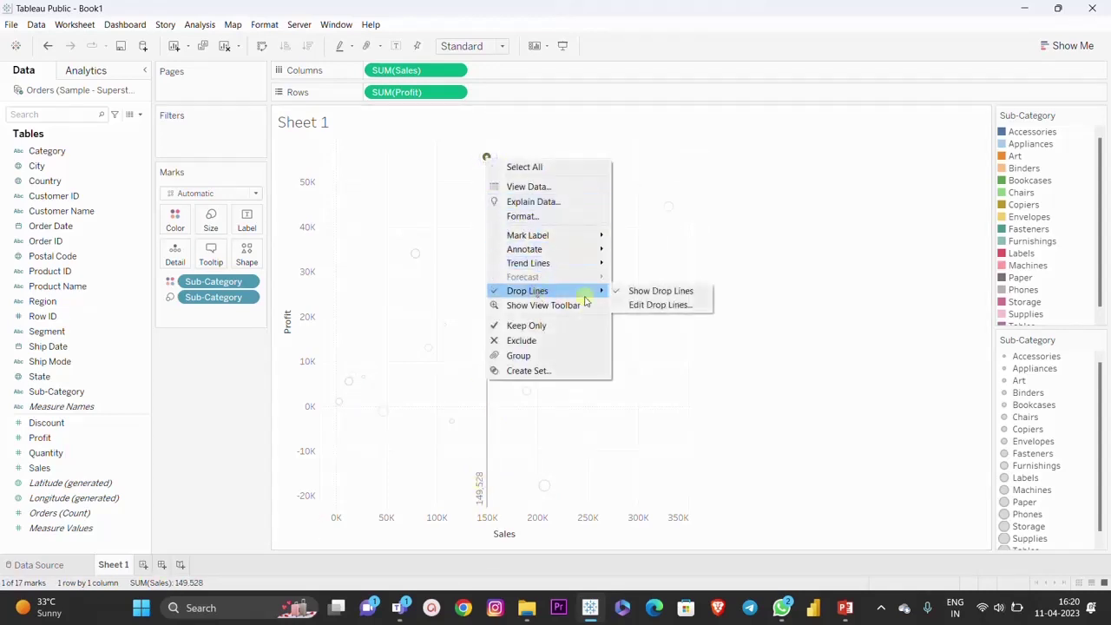
left_click(662, 305)
left_click(488, 276)
left_click(488, 263)
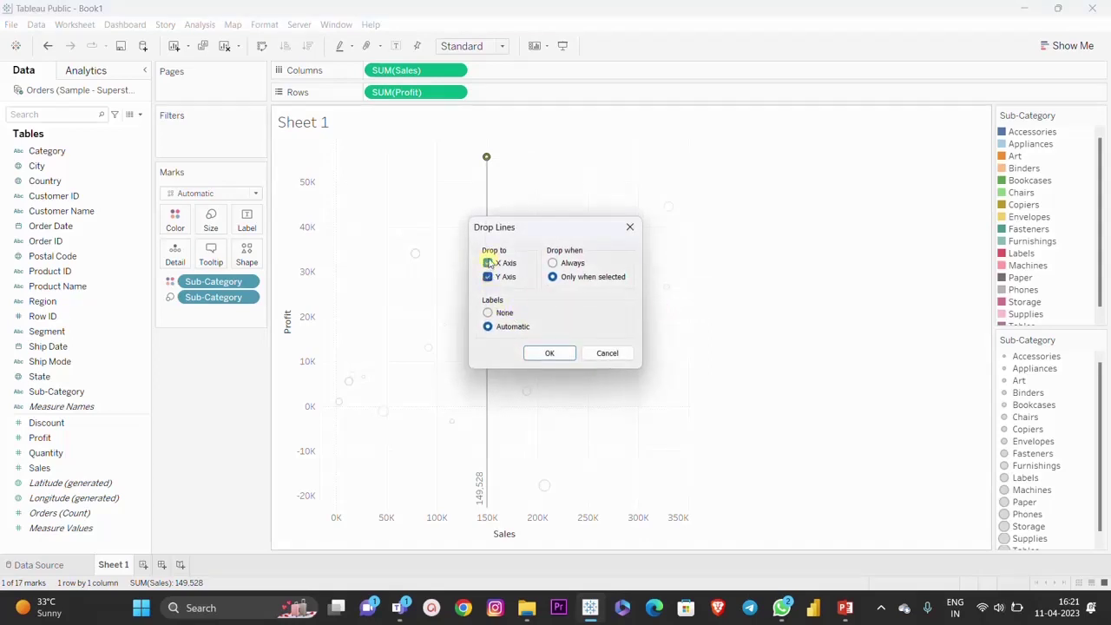
left_click(565, 354)
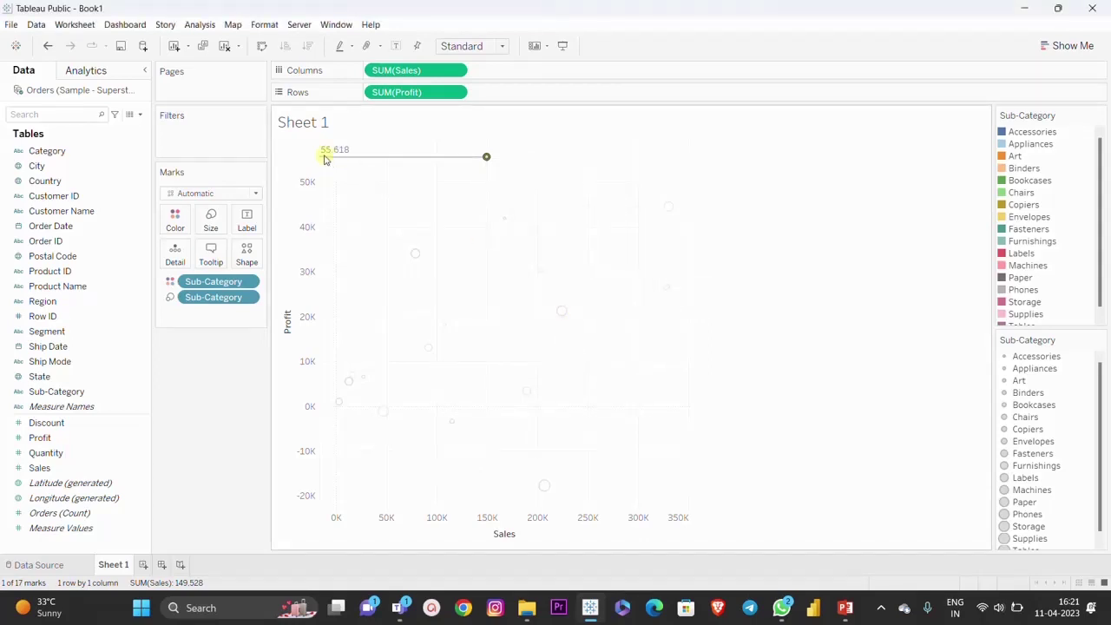
Step: Set the drop lines to both the X Axis and Y Axis and to Always show, and clear the selection
right_click(487, 159)
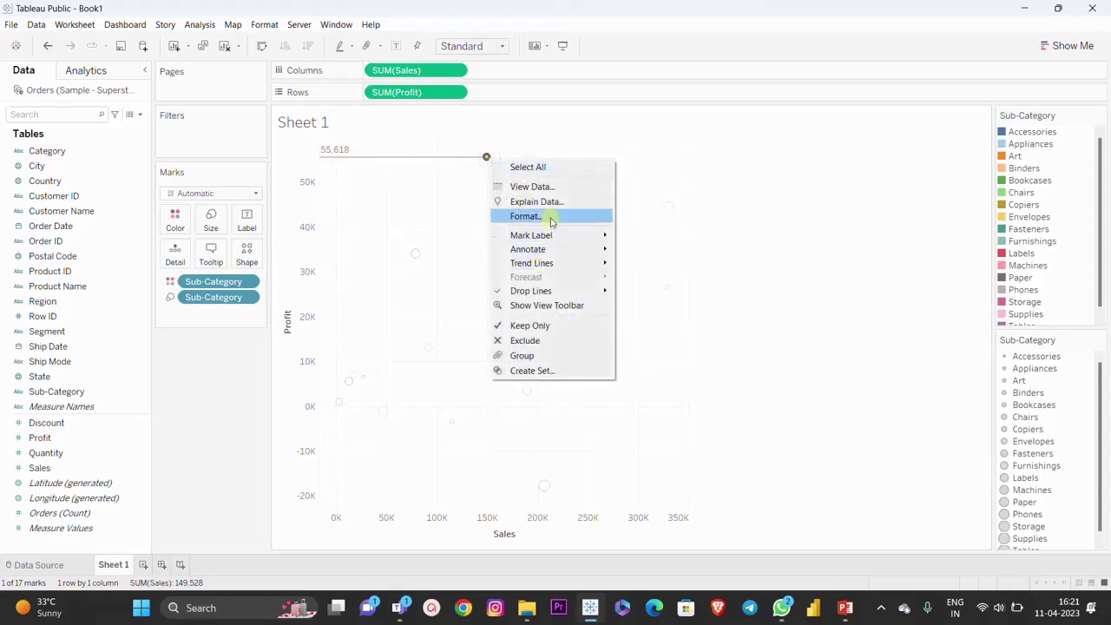
mouse_move(569, 291)
left_click(671, 306)
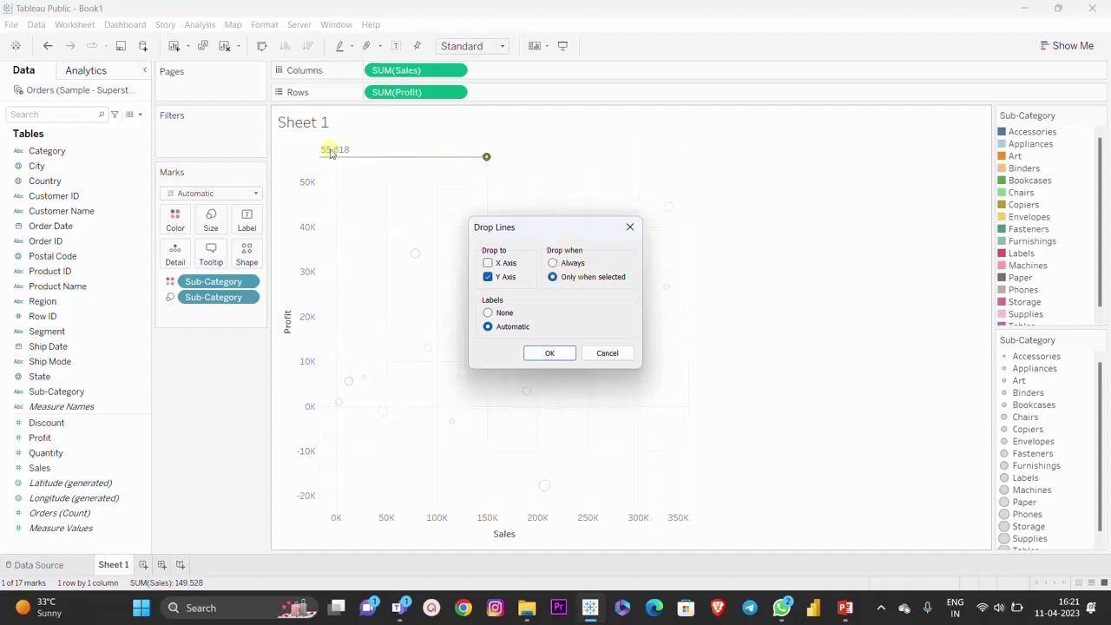
left_click(498, 264)
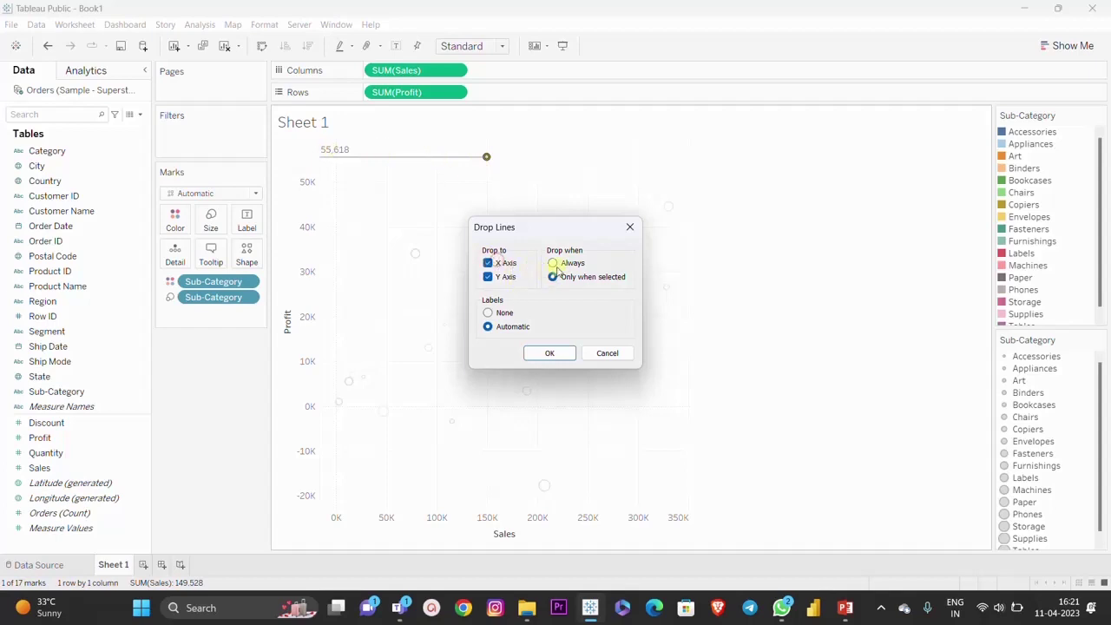
left_click(553, 353)
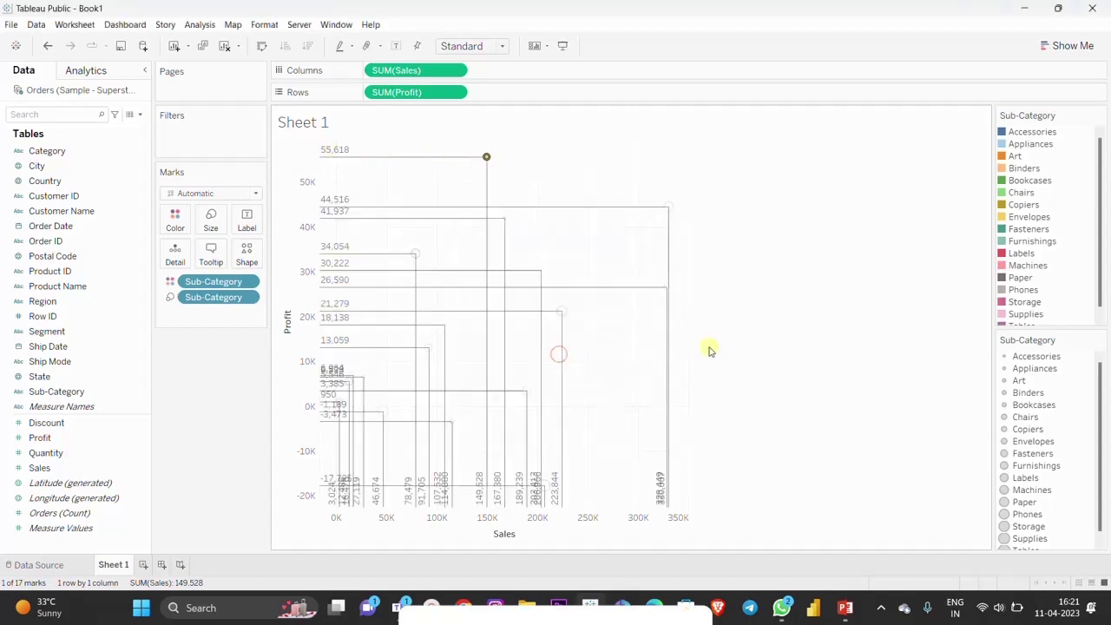
left_click(792, 349)
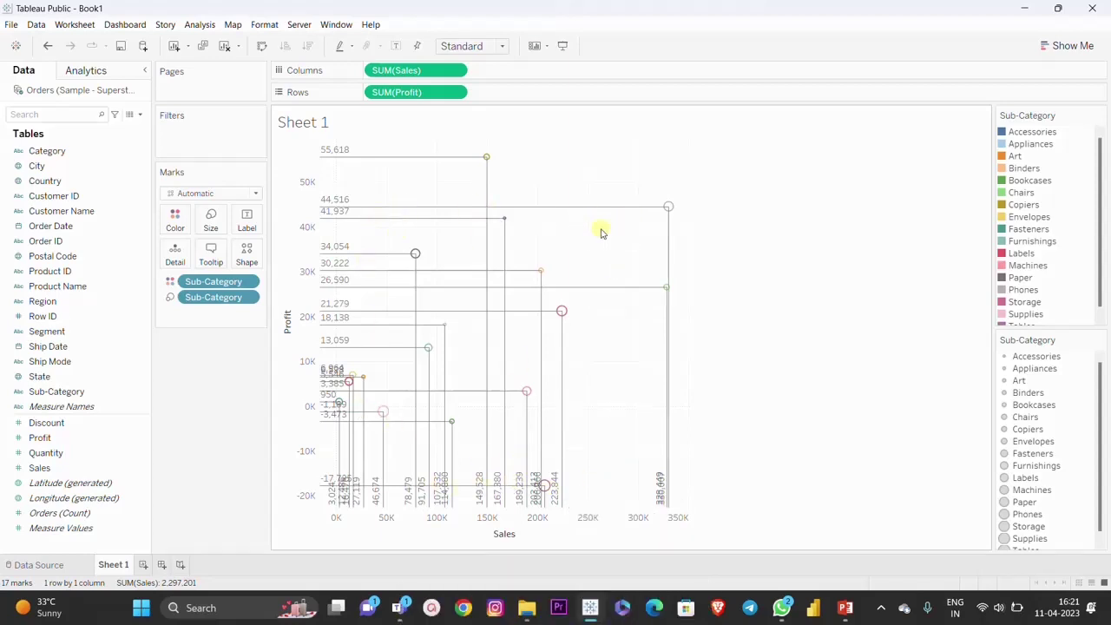
Step: Set the drop lines to show Only when selected from the highest-profit point
right_click(486, 157)
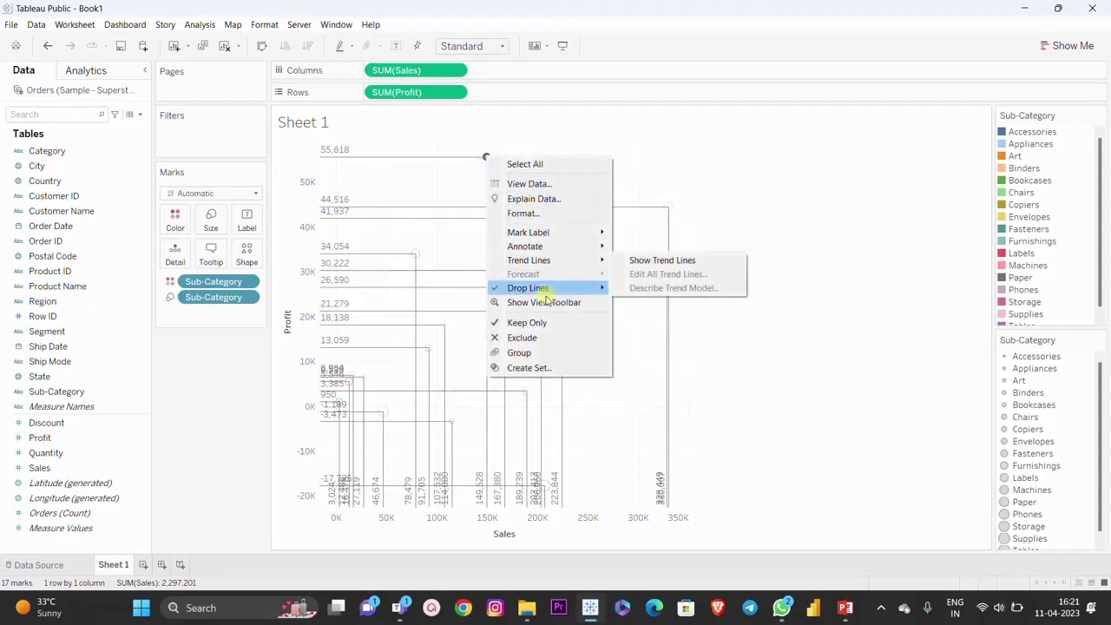
left_click(558, 290)
left_click(680, 304)
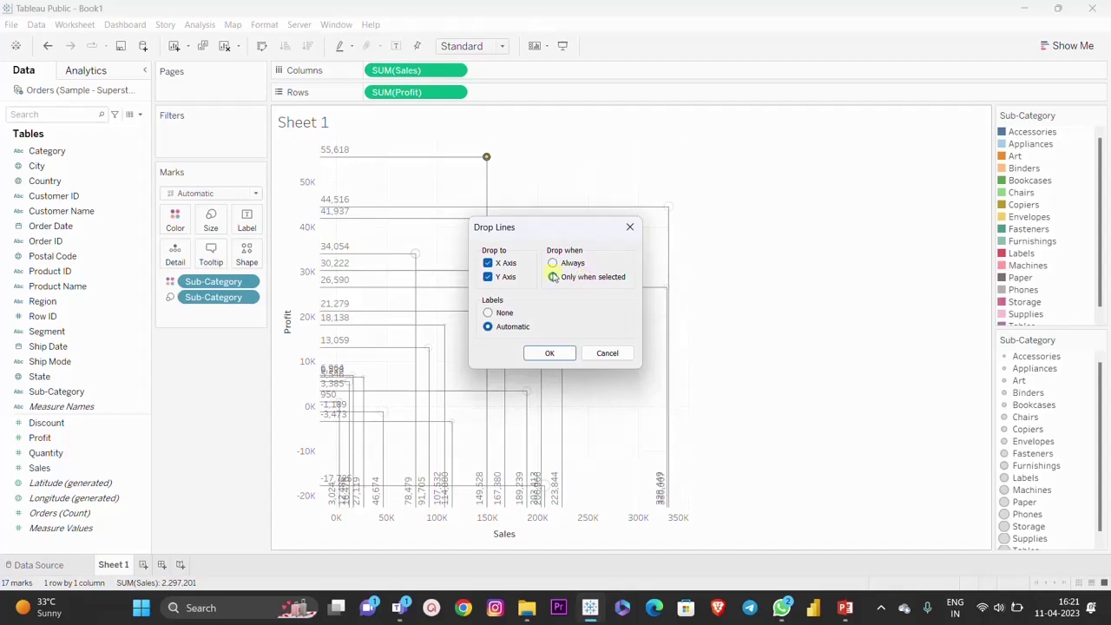
left_click(549, 352)
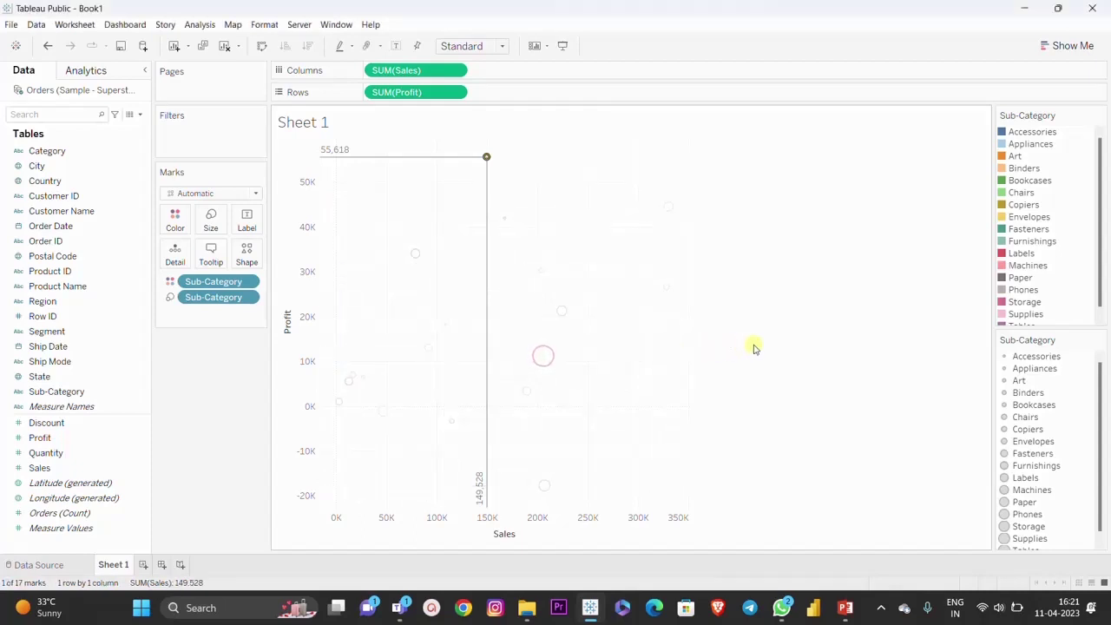
Step: Check the drop lines of the Paper point, the point near 330K sales and 45K profit, and Storage, clearing the selection after each
left_click(415, 252)
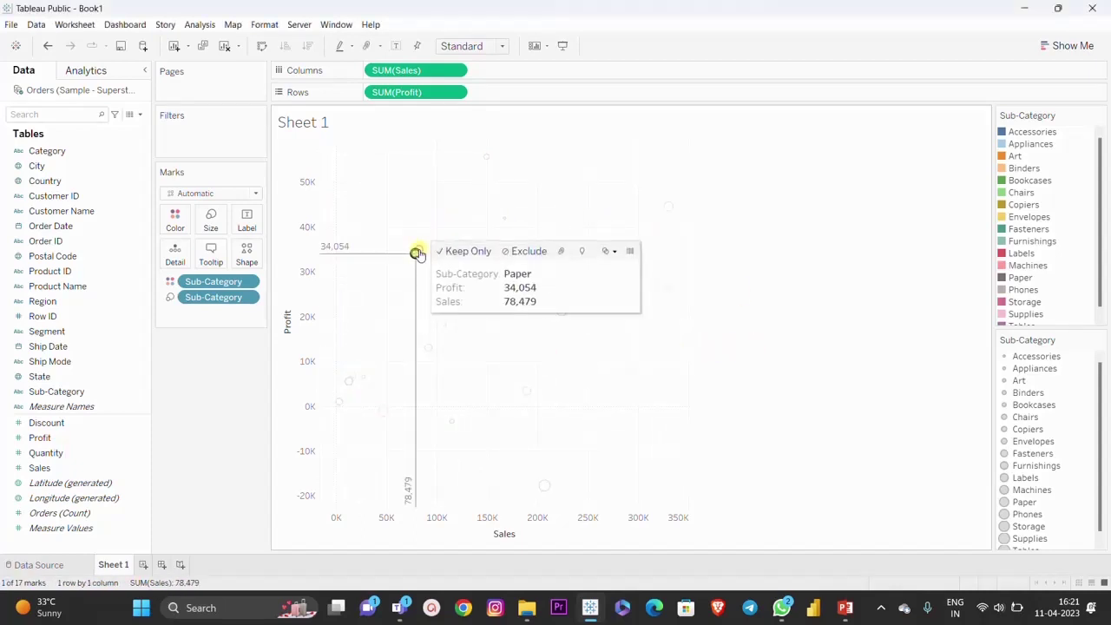
left_click(817, 373)
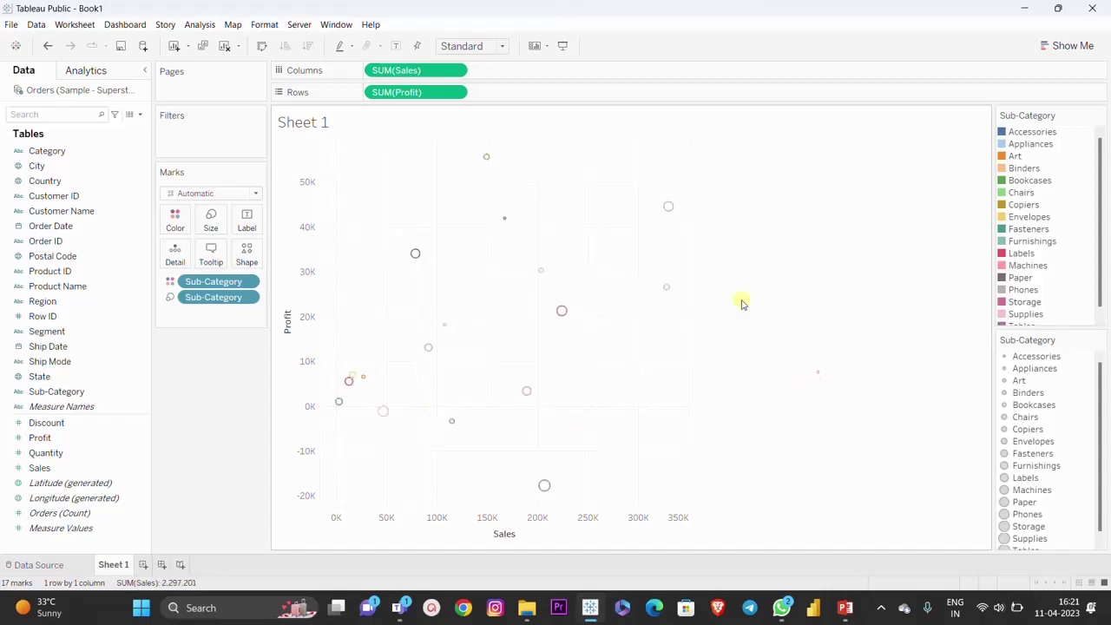
left_click(670, 209)
left_click(729, 166)
left_click(563, 312)
left_click(778, 275)
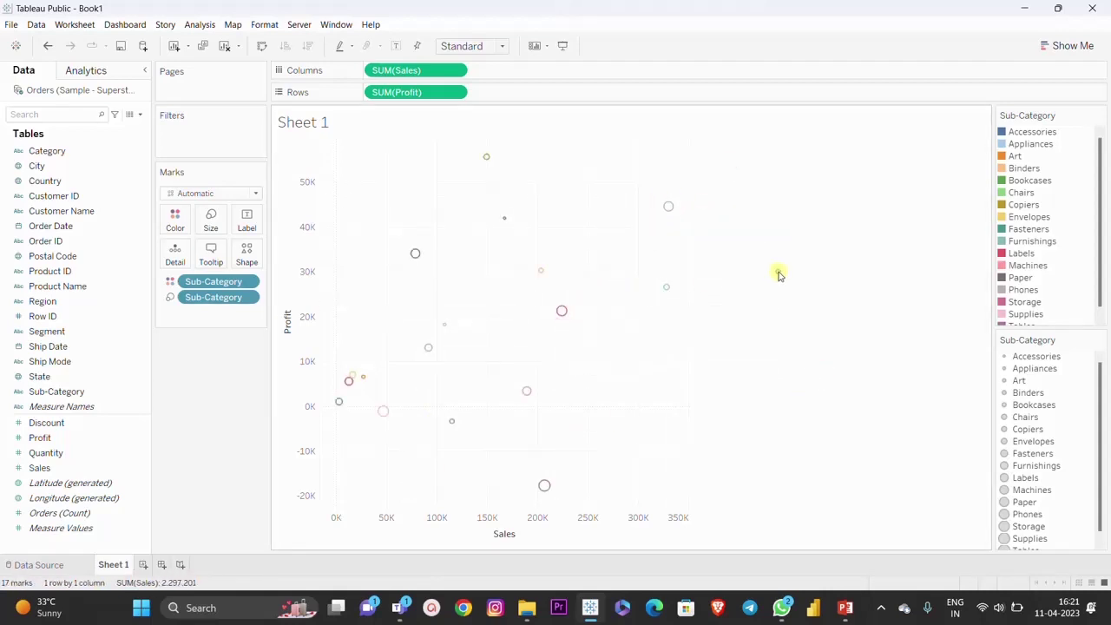